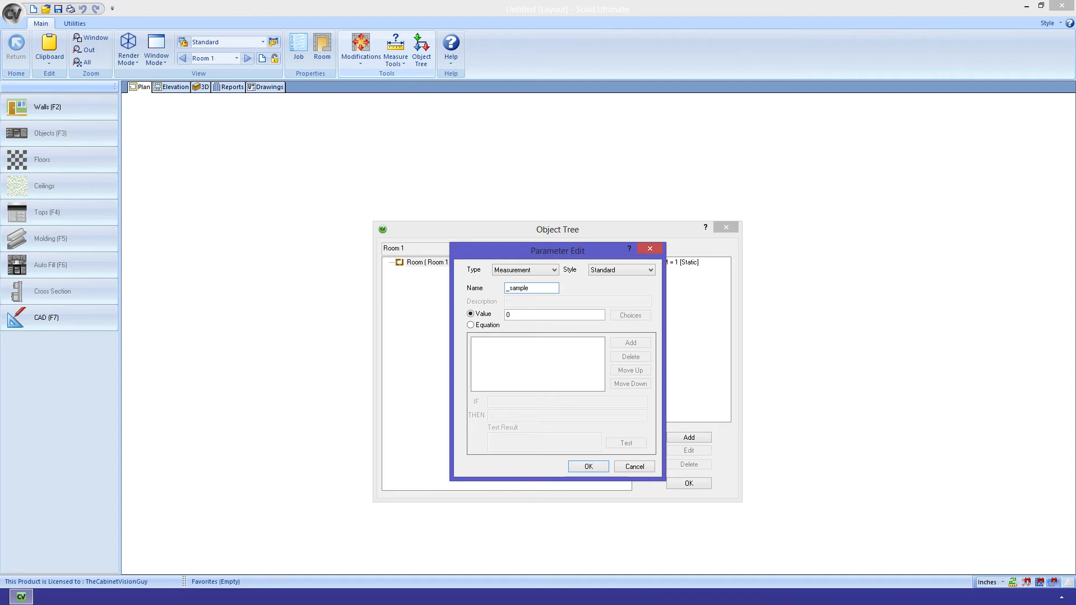
Set the _sample parameter's value to 12, and try an equation with the result dx by testing it.
{"action": "key", "text": "Tab"}
{"action": "type", "text": "12"}
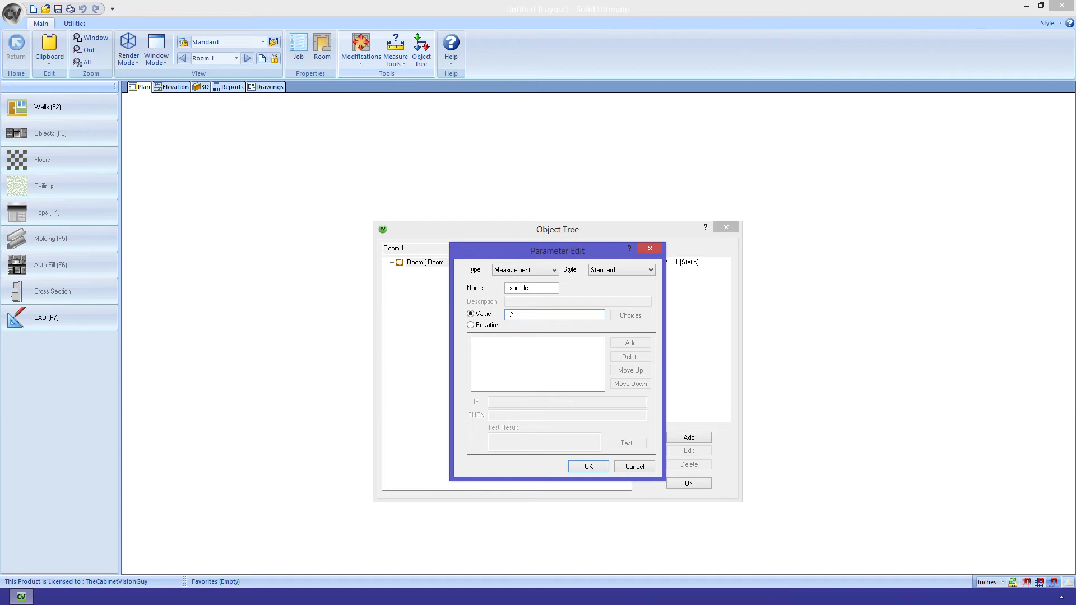
{"action": "left_click", "coordinate": [470, 325]}
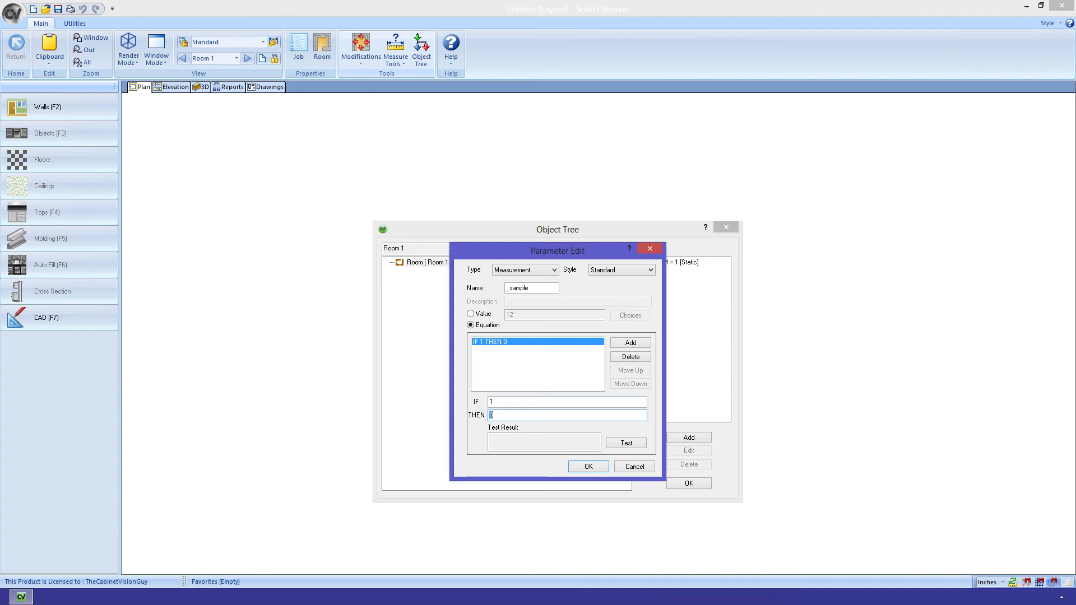
{"action": "type", "text": "dx"}
{"action": "left_click", "coordinate": [626, 442]}
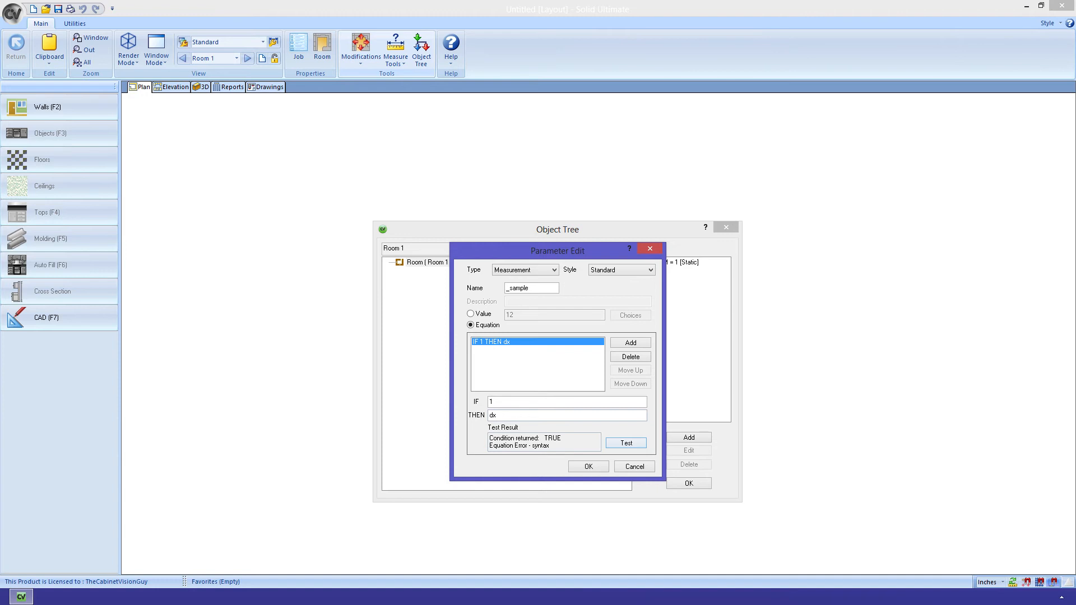
Replace the _sample equation's result with room, test it, and discard the parameter.
{"action": "double_click", "coordinate": [492, 415]}
{"action": "key", "text": "BackSpace"}
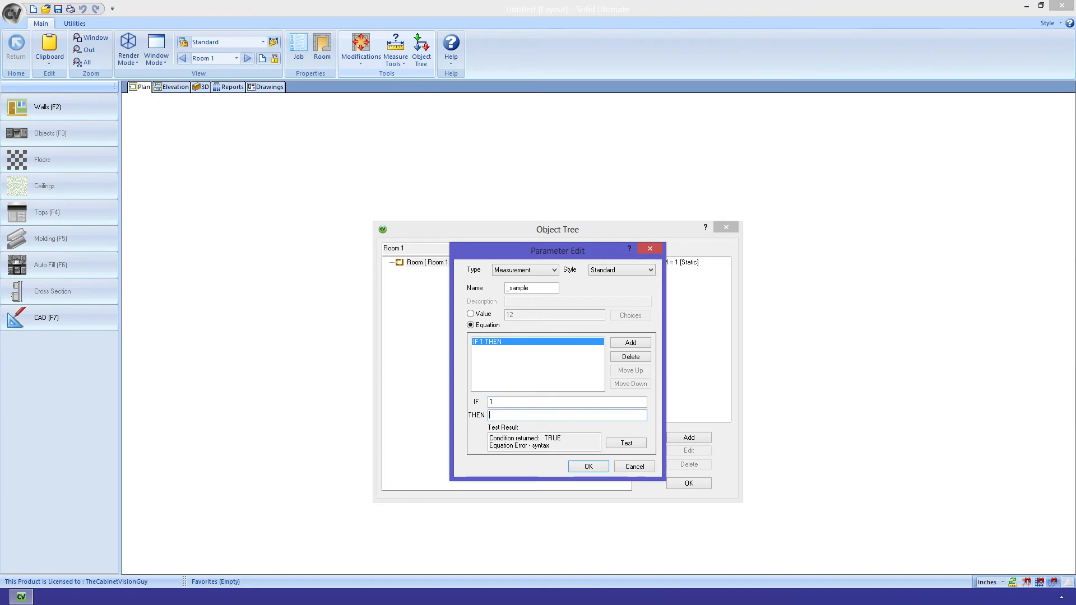
{"action": "left_click_drag", "start_coordinate": [558, 251], "coordinate": [521, 251]}
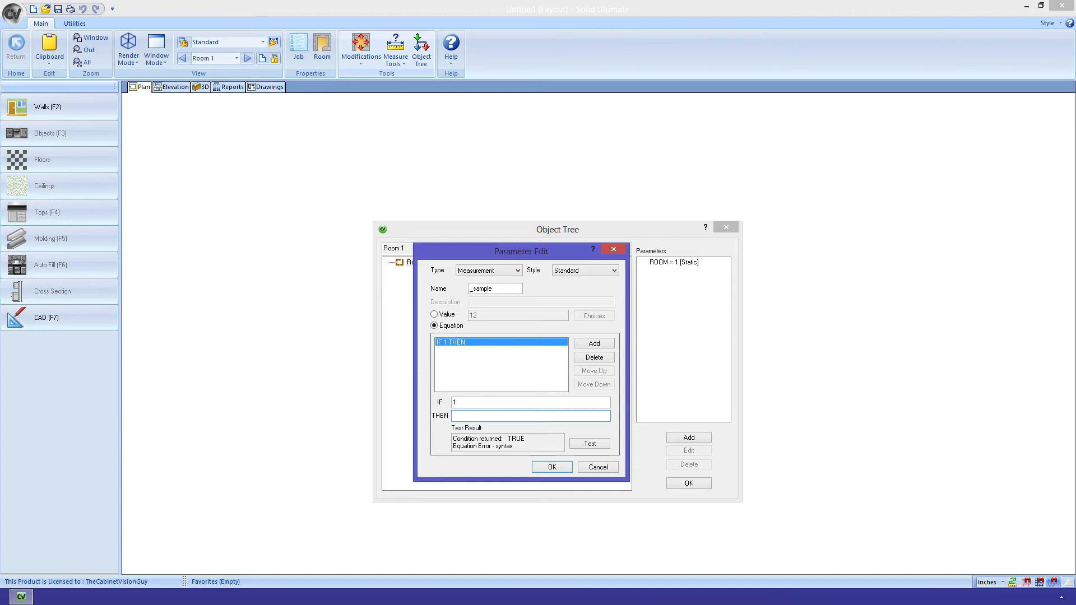
{"action": "type", "text": "room"}
{"action": "left_click", "coordinate": [590, 443]}
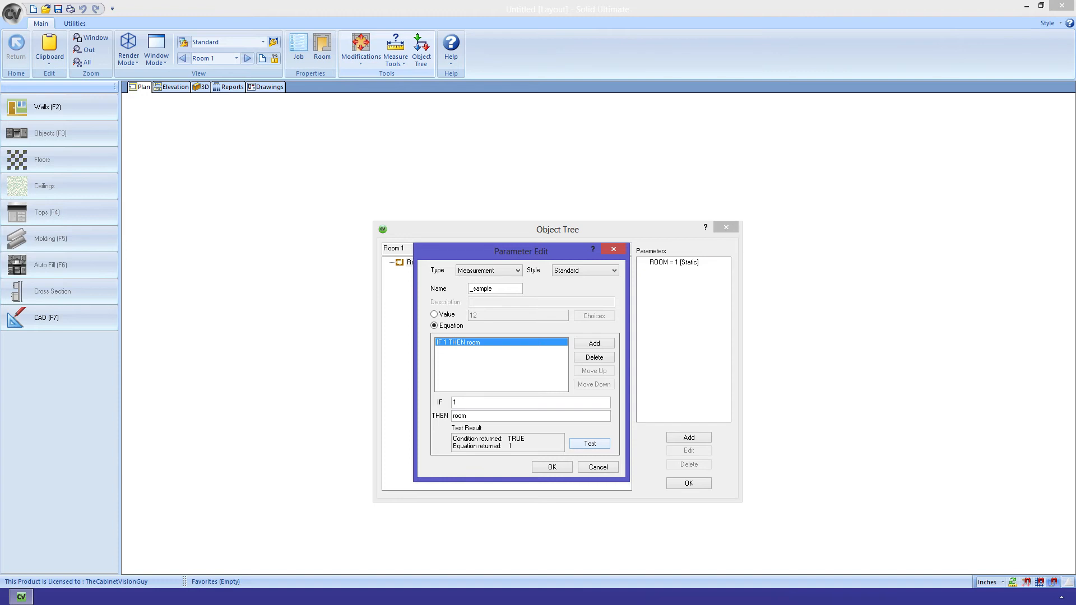
{"action": "left_click", "coordinate": [598, 467]}
{"action": "left_click", "coordinate": [688, 483]}
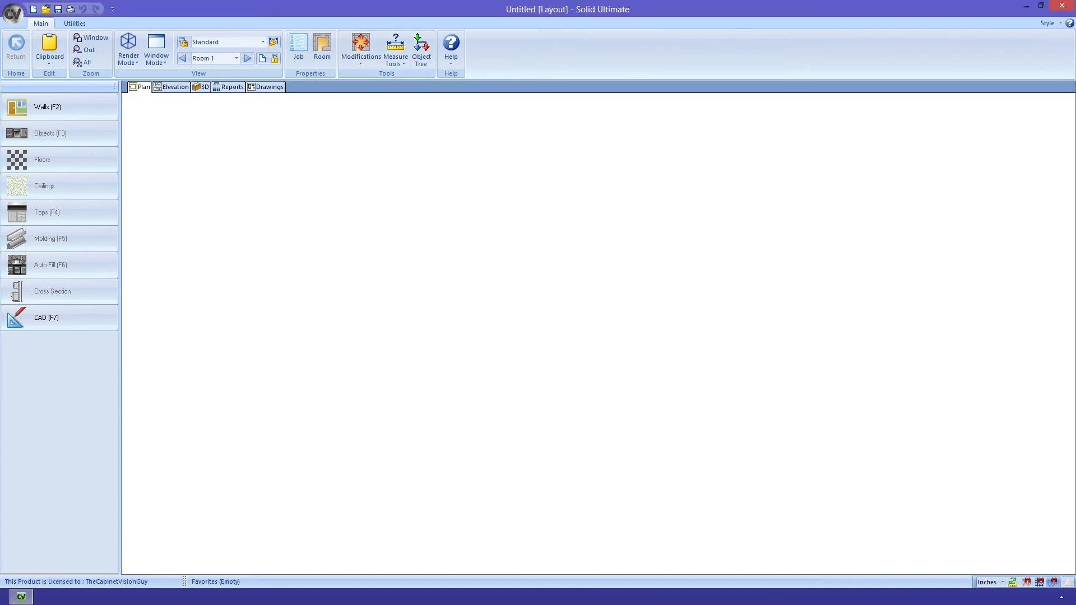
Draw a straight horizontal wall about 92 13/16 inches long in the plan.
{"action": "key", "text": "F2"}
{"action": "left_click", "coordinate": [344, 283]}
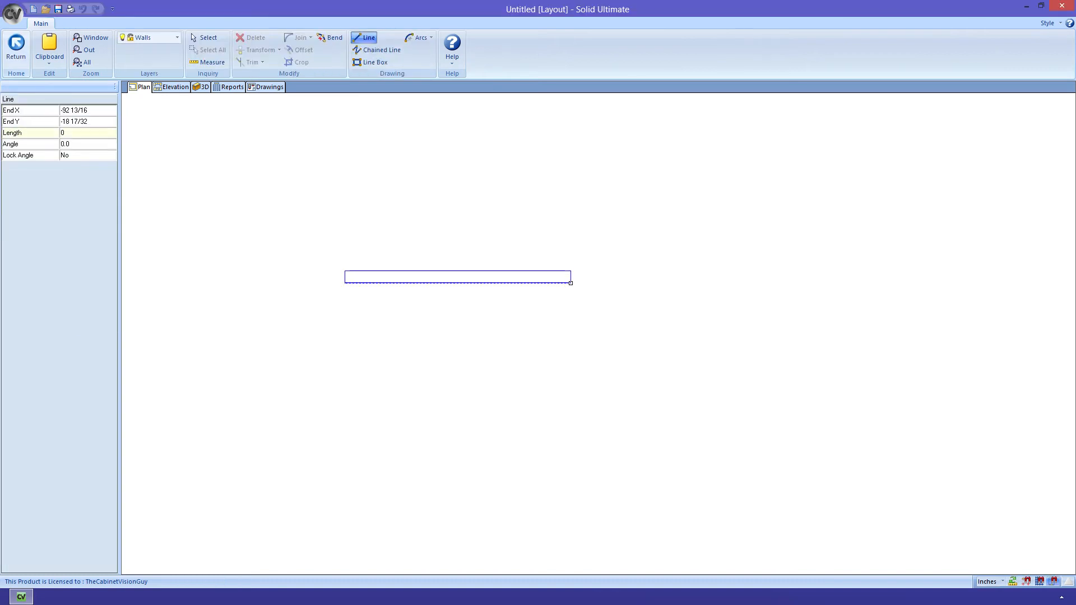
{"action": "left_click", "coordinate": [598, 283]}
{"action": "key", "text": "Escape"}
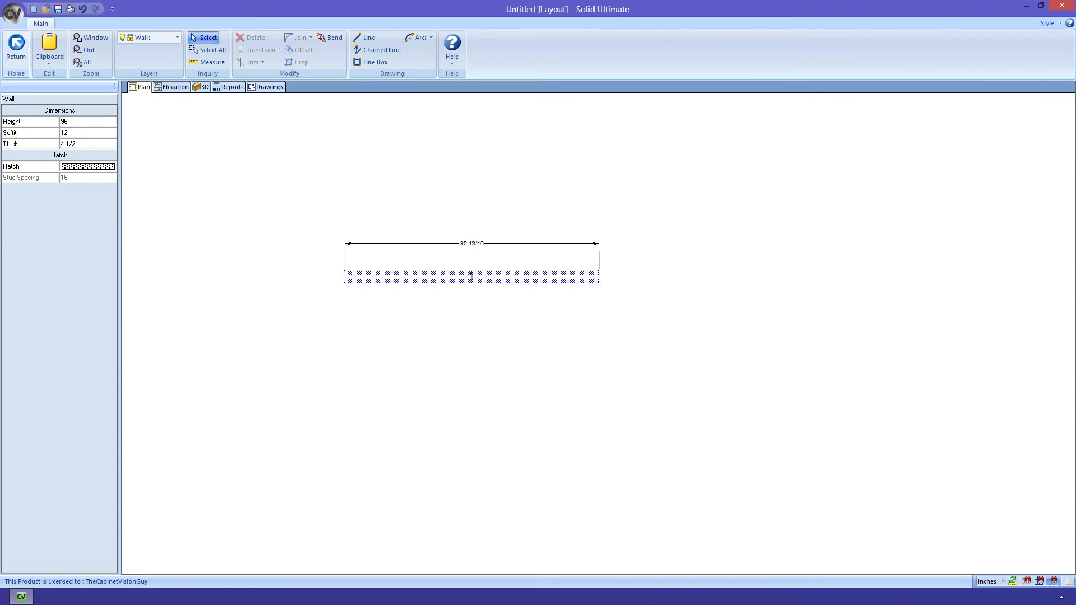
{"action": "key", "text": "Escape"}
Place a Std Base cabinet from Custom Cabinets on the wall, about 19 inches from the wall's left end.
{"action": "key", "text": "F3"}
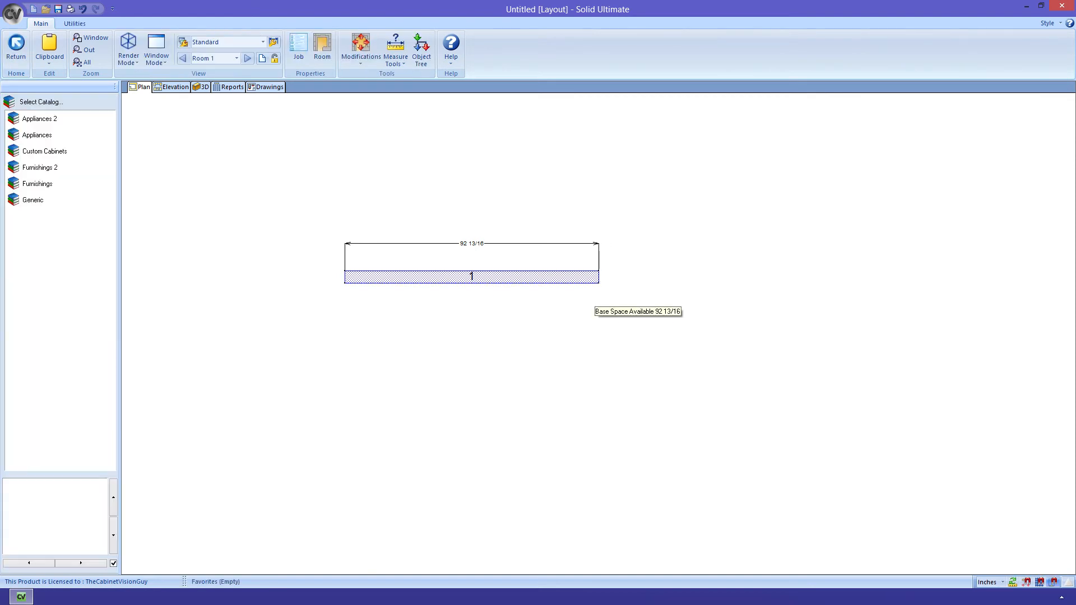
{"action": "left_click", "coordinate": [45, 151]}
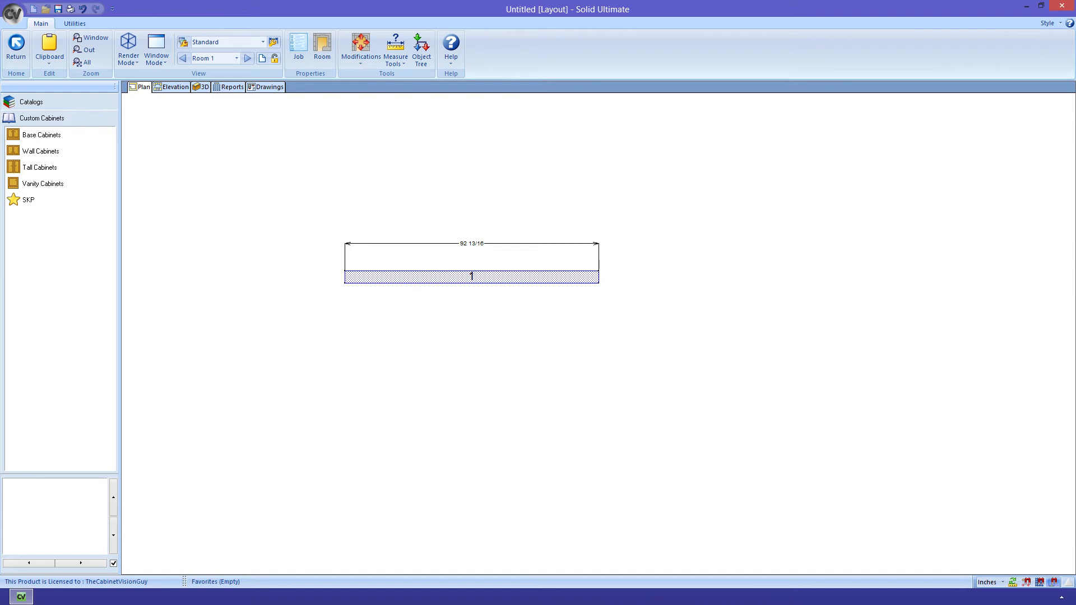
{"action": "left_click", "coordinate": [41, 135]}
{"action": "left_click", "coordinate": [35, 150]}
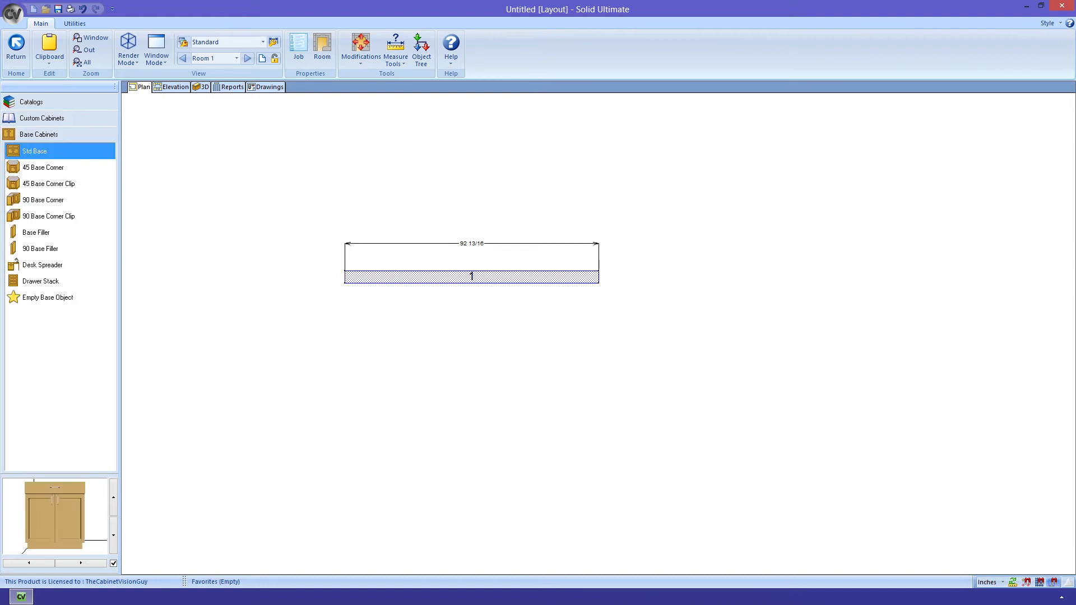
{"action": "left_click", "coordinate": [437, 283]}
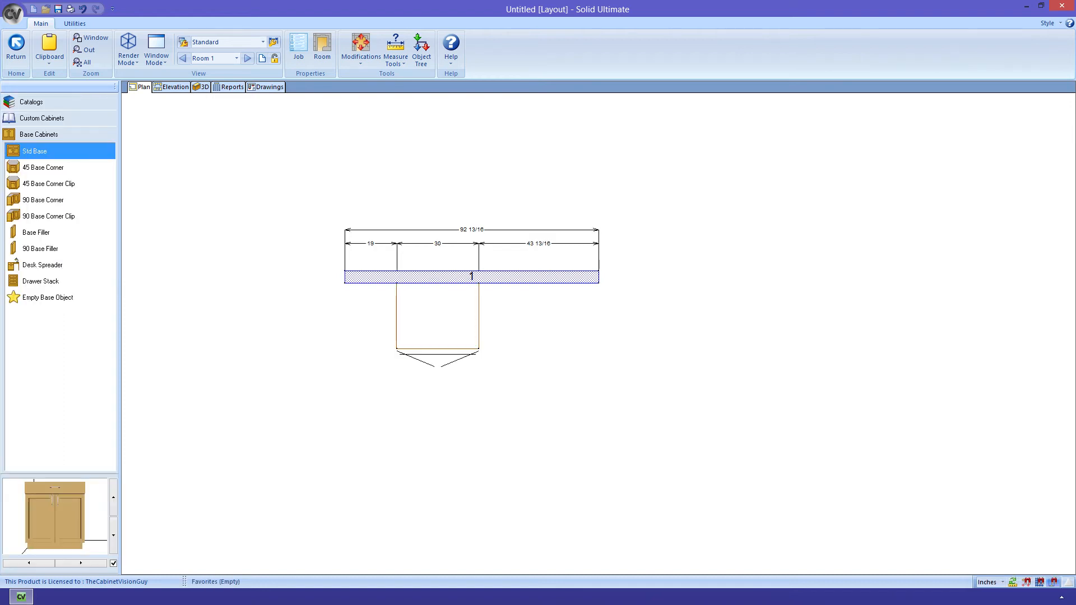
Add a Measurement parameter named _myDX to the base cabinet's assembly properties.
{"action": "left_click", "coordinate": [438, 316]}
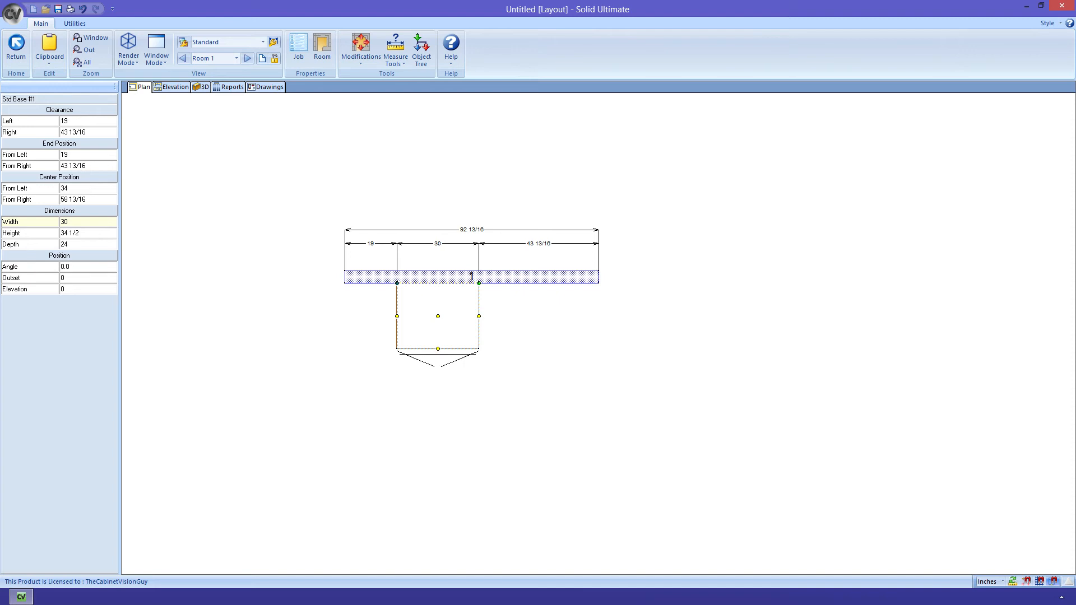
{"action": "right_click", "coordinate": [430, 287]}
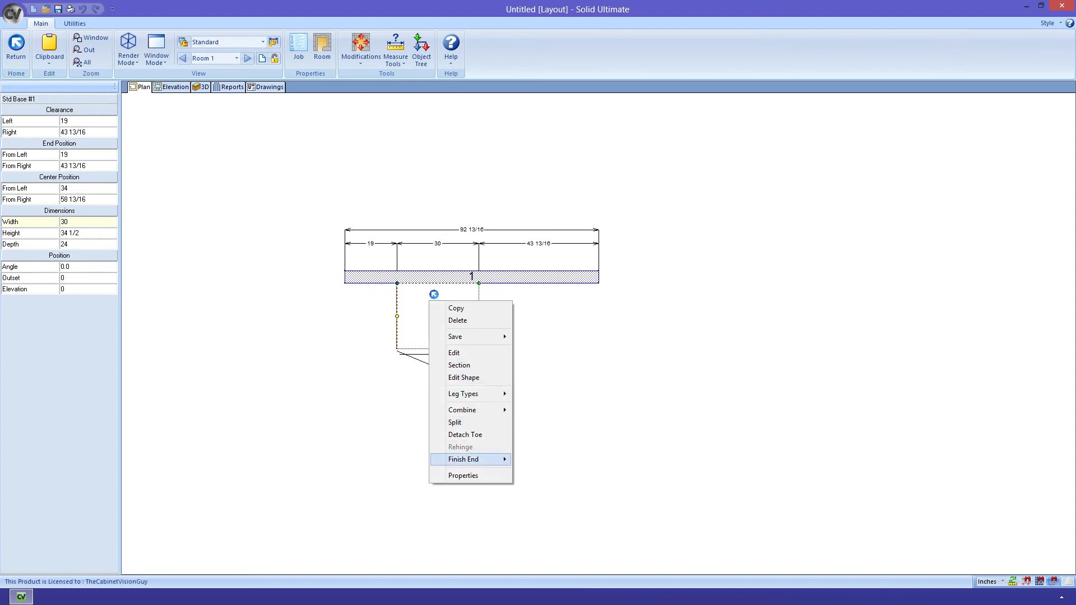
{"action": "left_click", "coordinate": [460, 475]}
{"action": "left_click", "coordinate": [554, 213]}
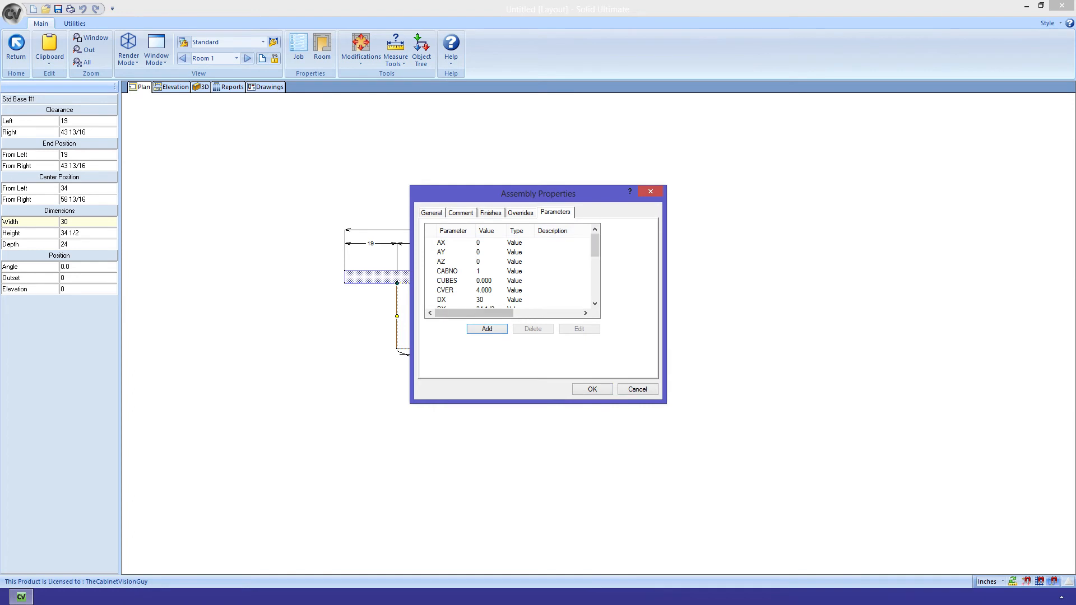
{"action": "left_click", "coordinate": [487, 329]}
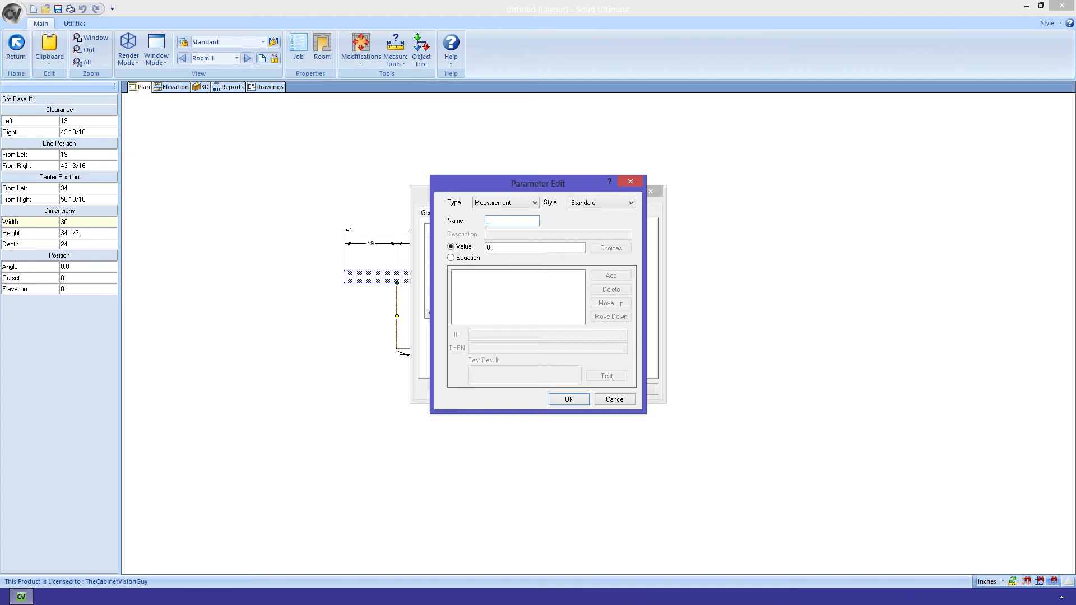
{"action": "type", "text": "myDX"}
Define _myDX by an equation, testing the result dx first and replacing it with cab.dx for a second test.
{"action": "left_click", "coordinate": [450, 257]}
{"action": "type", "text": "dx"}
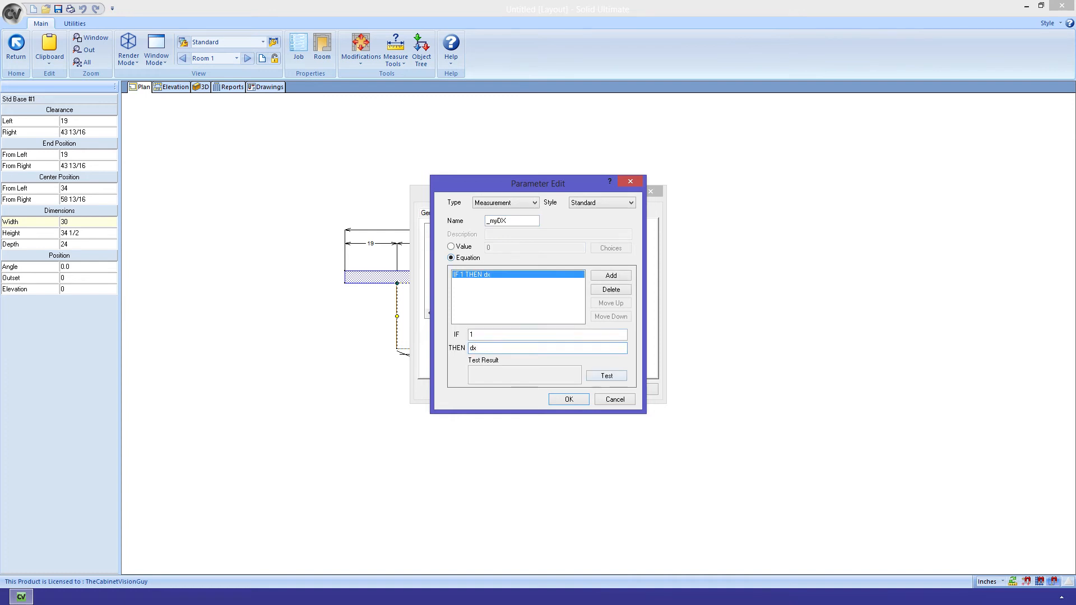
{"action": "left_click", "coordinate": [606, 375]}
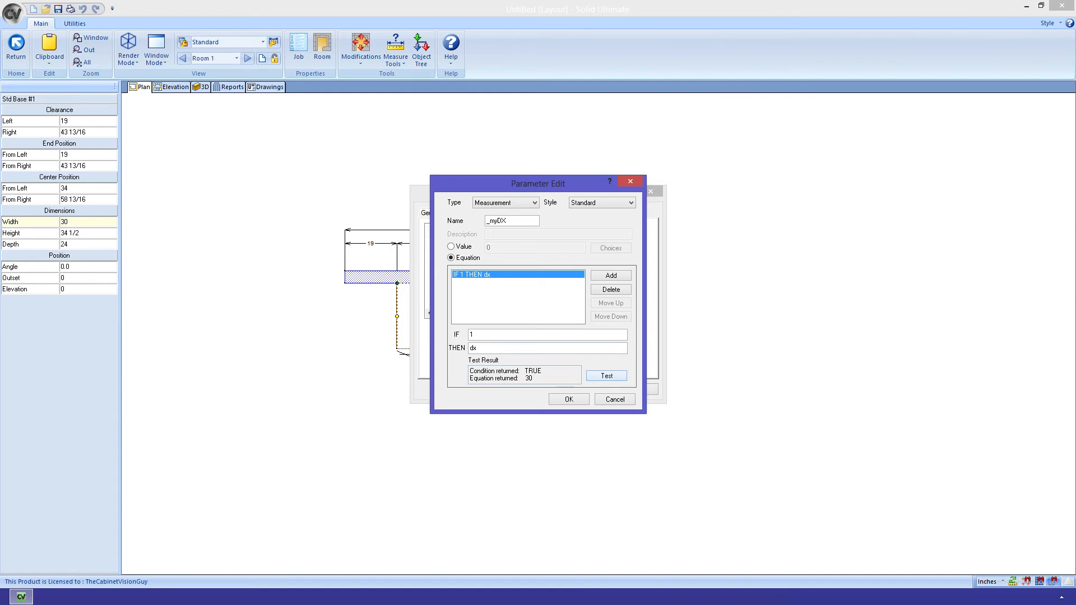
{"action": "double_click", "coordinate": [472, 347]}
{"action": "type", "text": "cab.dx"}
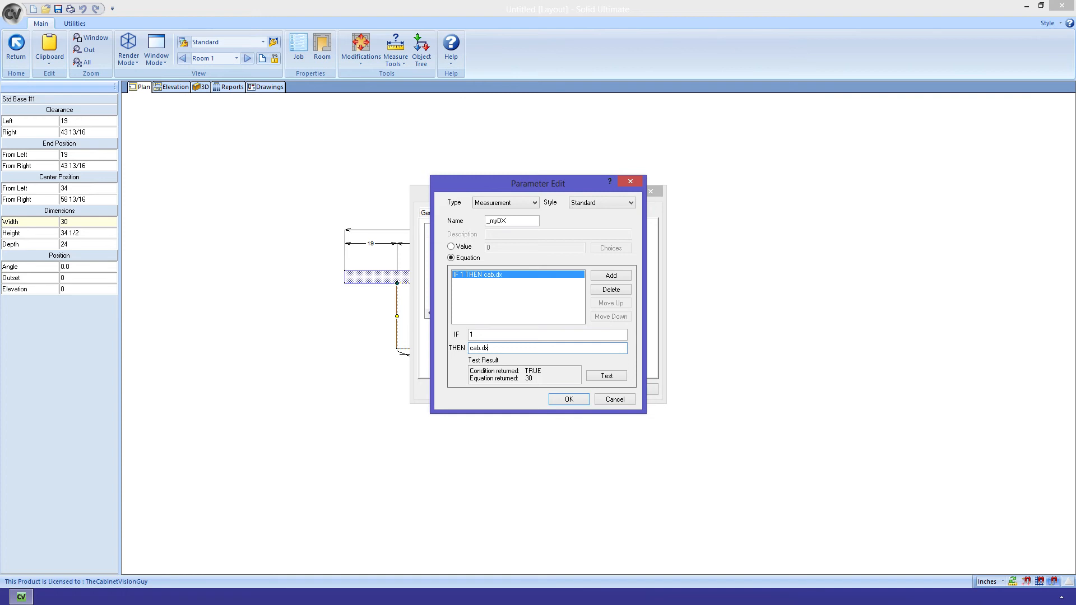
{"action": "left_click", "coordinate": [607, 375]}
Set the condition of the _myDX equation to Cab.X > 10 and test it.
{"action": "double_click", "coordinate": [491, 334]}
{"action": "type", "text": "Cab."}
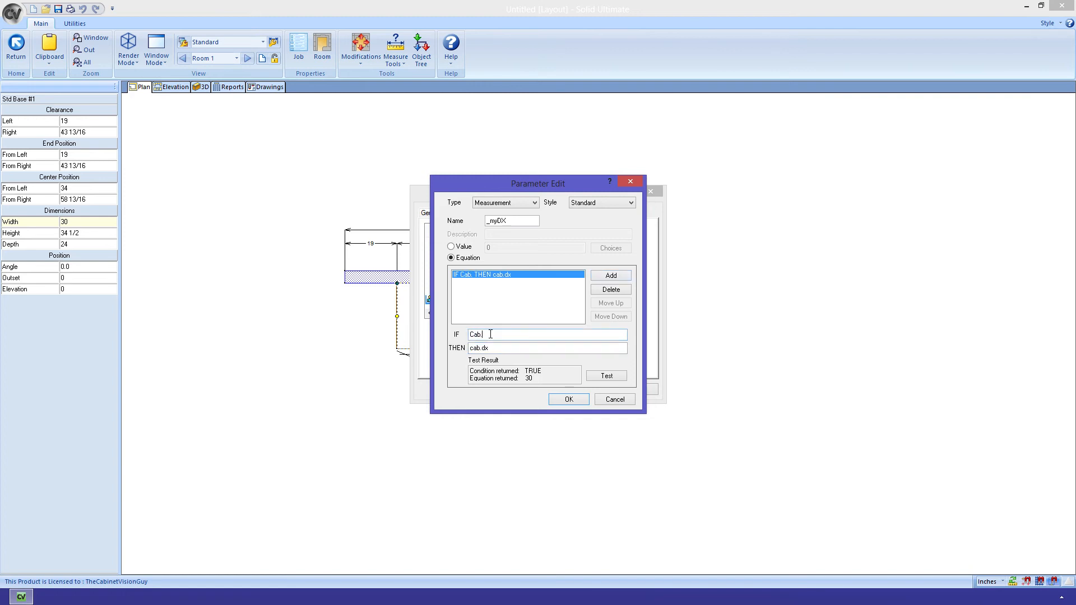
{"action": "type", "text": "X > 10"}
{"action": "left_click", "coordinate": [601, 378]}
Add a second _myDX equation line returning Cab.DX - 10 if Cab.X < 10, and test it.
{"action": "left_click", "coordinate": [610, 276]}
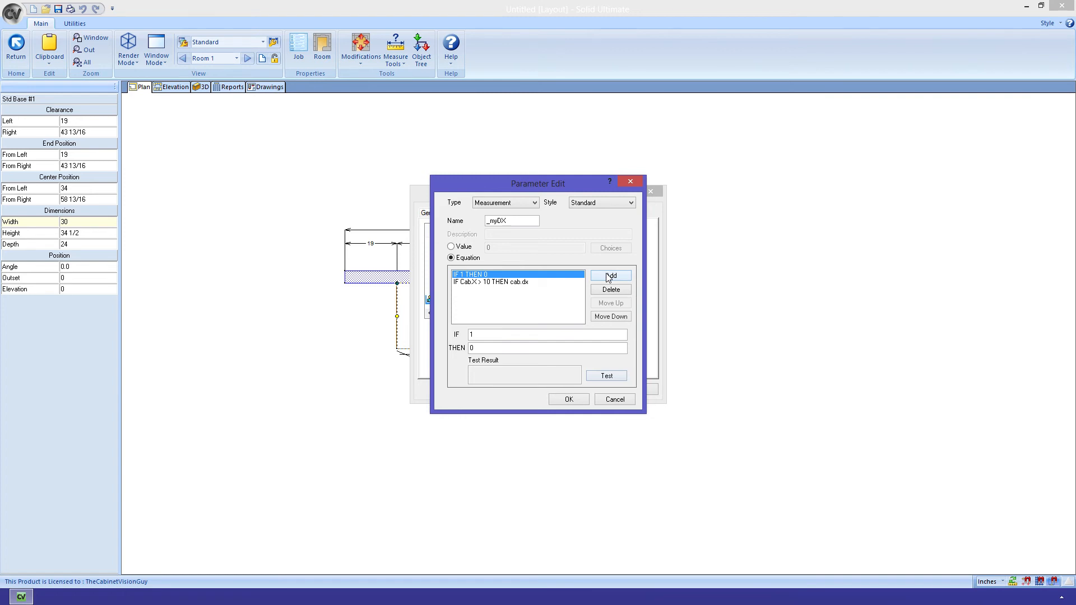
{"action": "double_click", "coordinate": [477, 335]}
{"action": "type", "text": "Cab.X < 10"}
{"action": "double_click", "coordinate": [479, 348]}
{"action": "type", "text": "Cab.DX"}
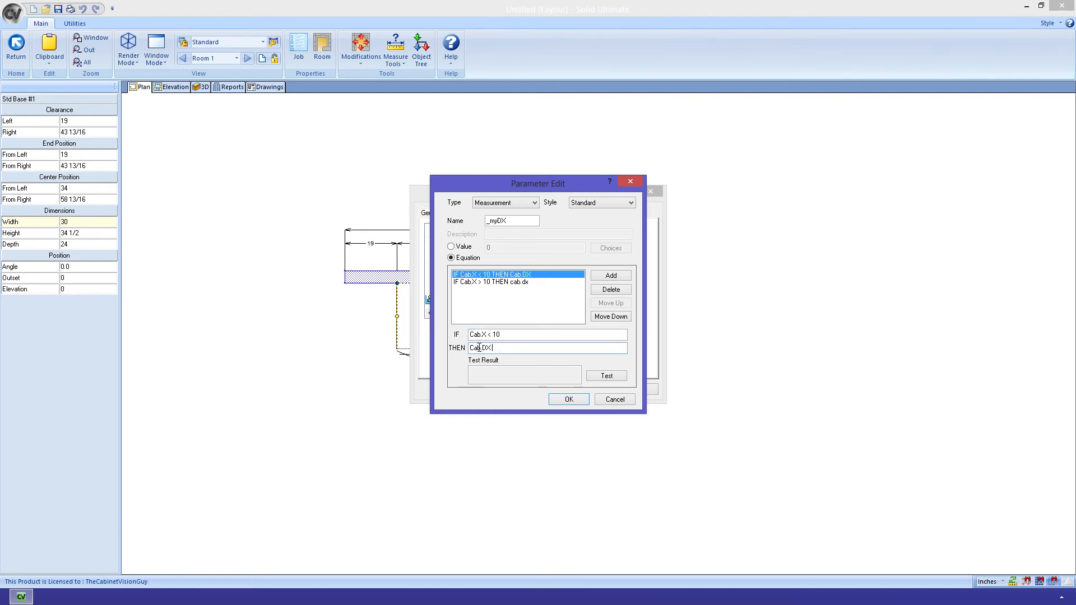
{"action": "left_click", "coordinate": [592, 378]}
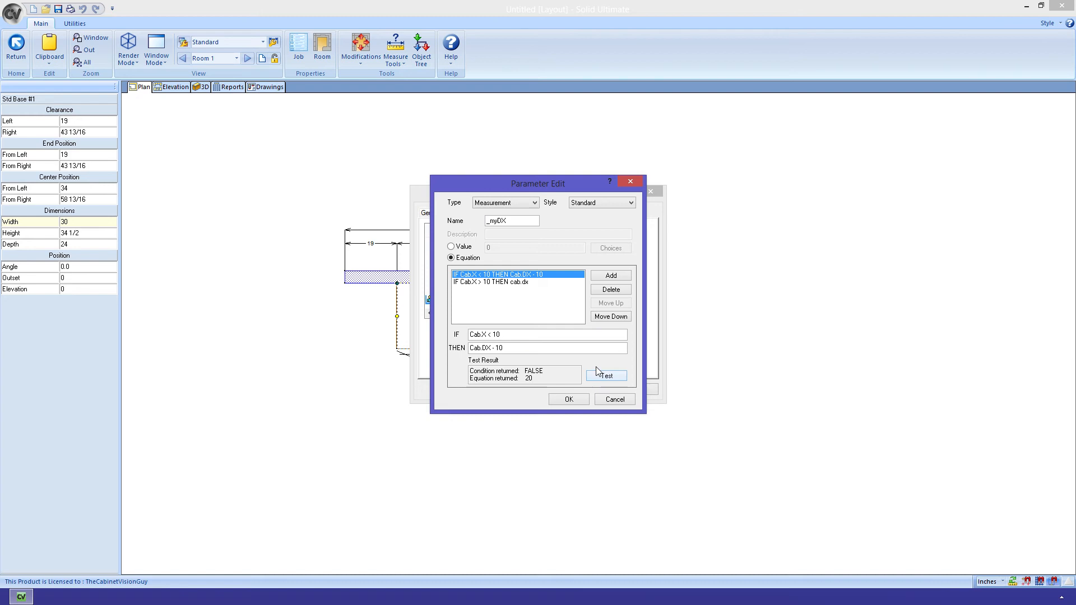
Add a third _myDX equation line returning cab.dx - 5 if cab.x == 10, and test it.
{"action": "left_click", "coordinate": [609, 278]}
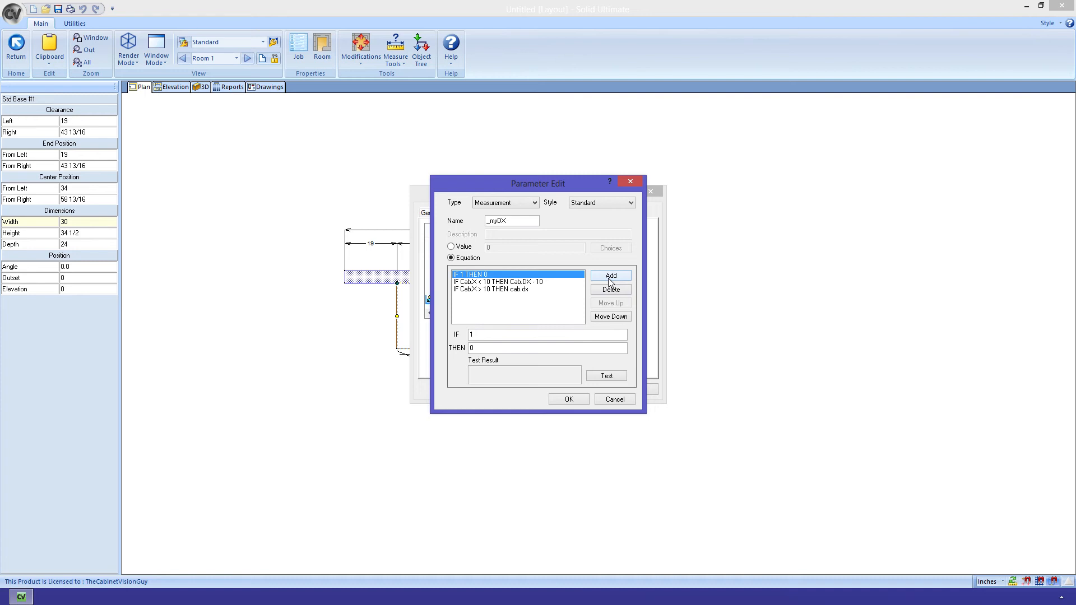
{"action": "double_click", "coordinate": [511, 336]}
{"action": "type", "text": "cab.x == 10"}
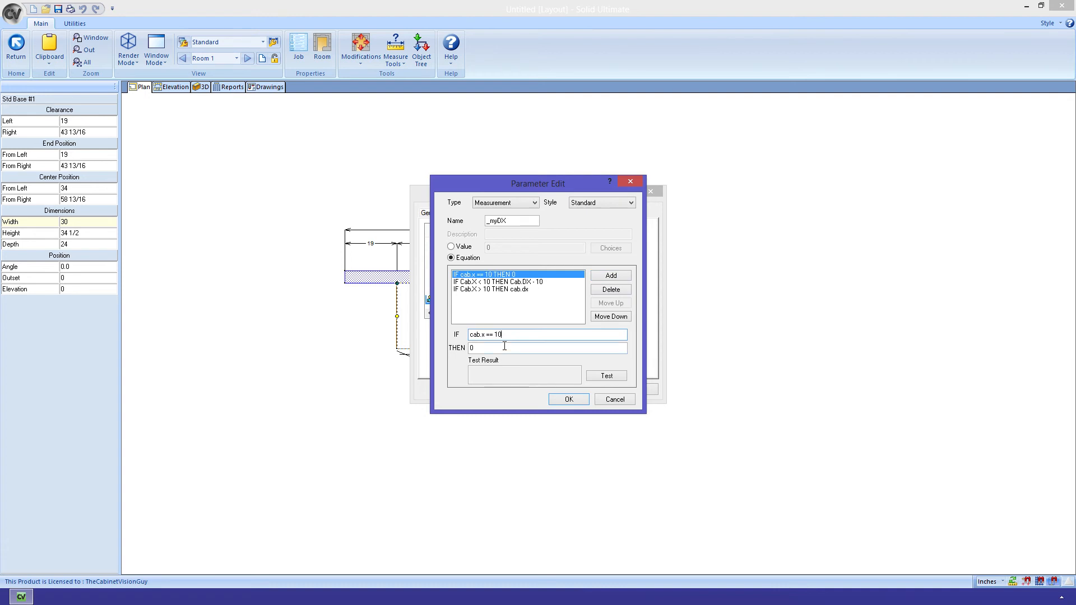
{"action": "double_click", "coordinate": [505, 347]}
{"action": "type", "text": "cab."}
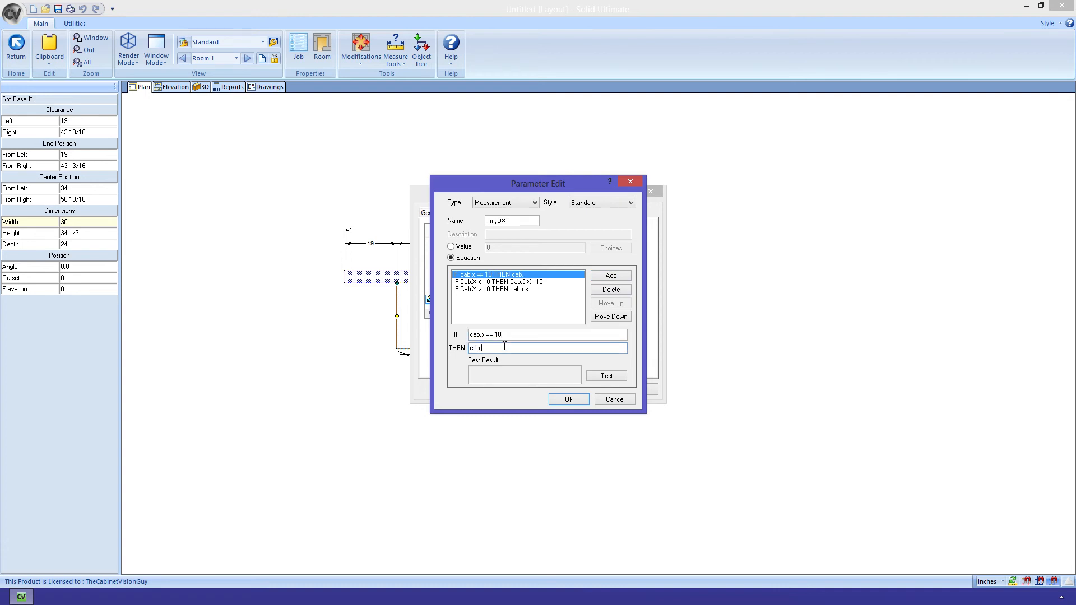
{"action": "type", "text": "dx - 5"}
{"action": "left_click", "coordinate": [604, 378]}
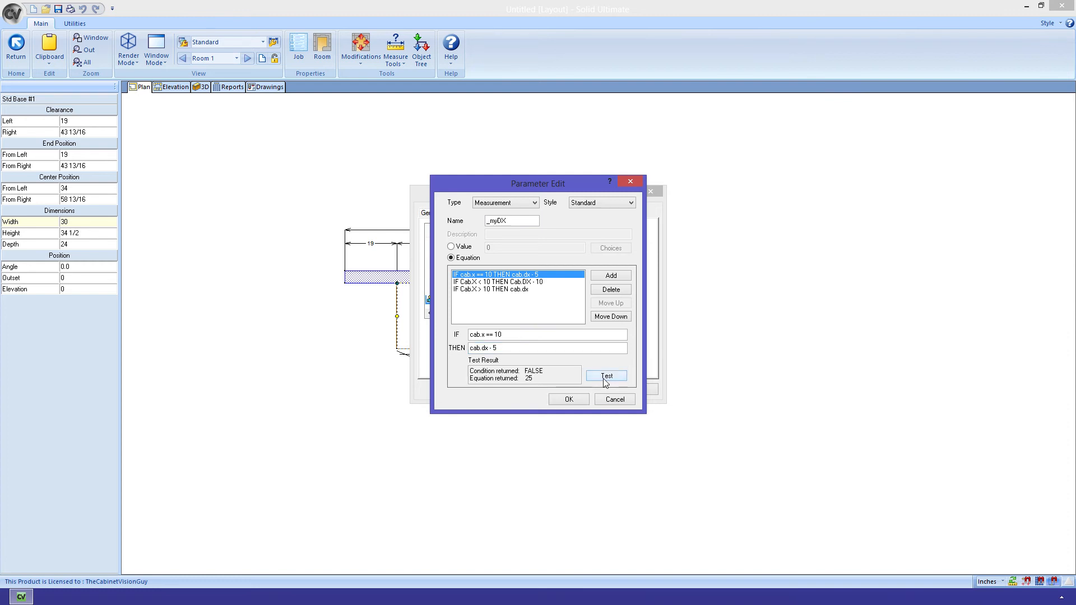
Reorder the cab.x == 10 line between the other two conditions and save the parameter and cabinet properties.
{"action": "left_click", "coordinate": [602, 318]}
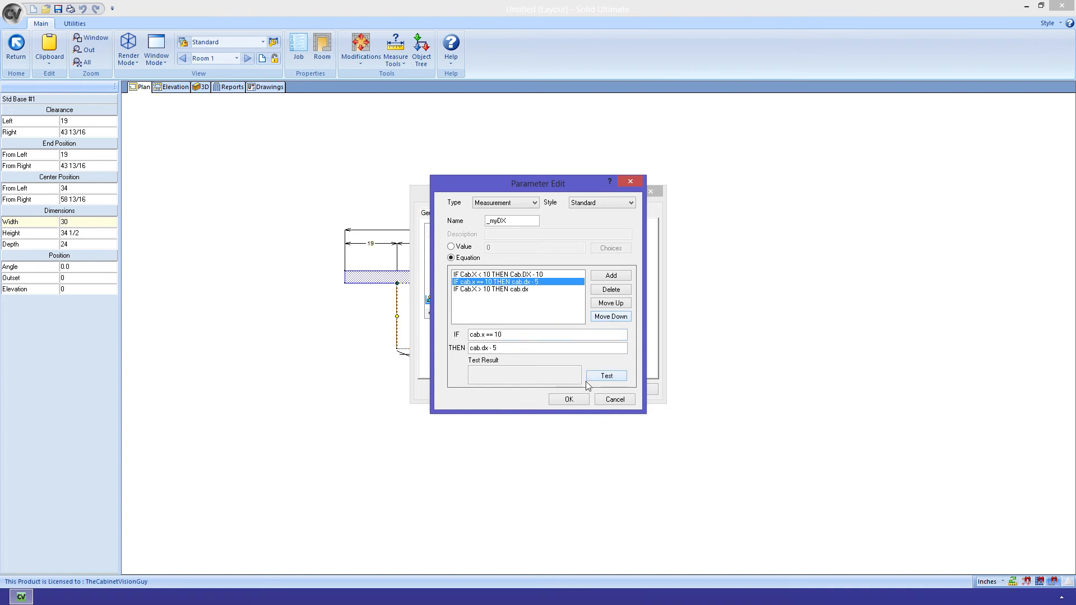
{"action": "left_click", "coordinate": [570, 401]}
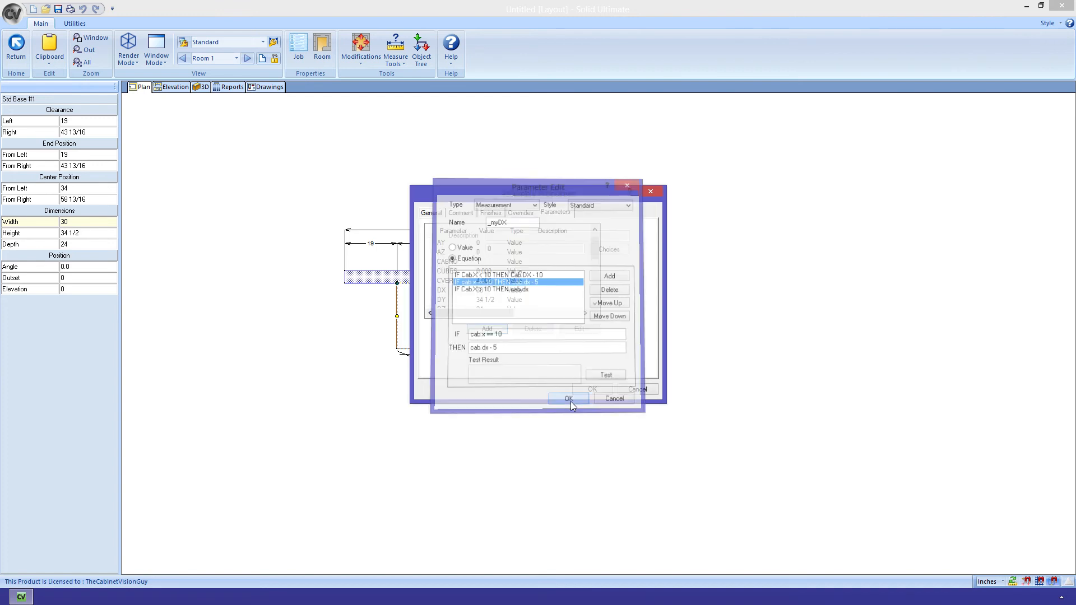
{"action": "left_click", "coordinate": [584, 391]}
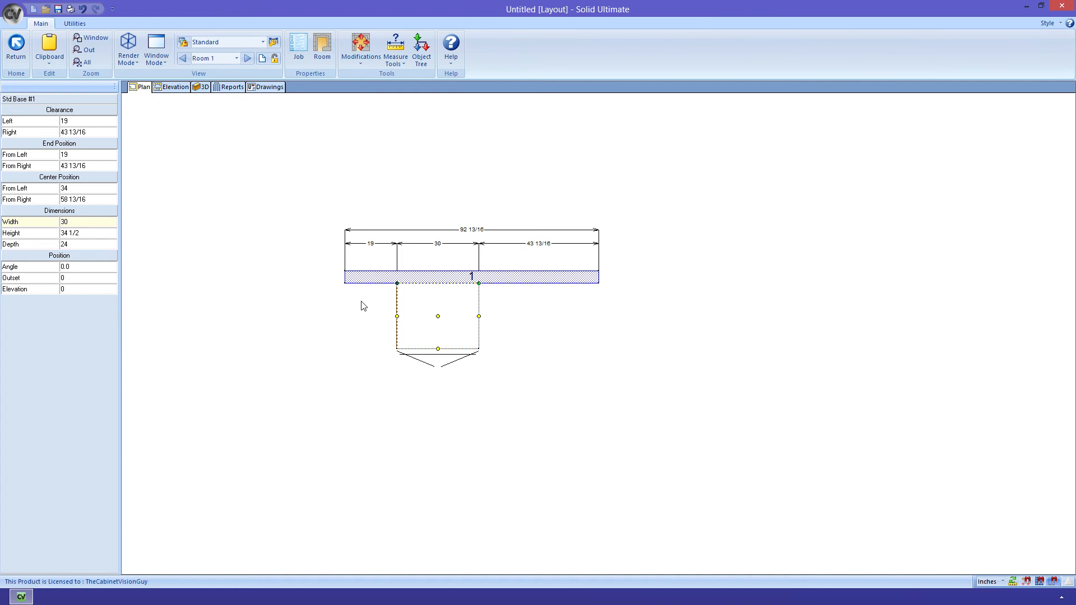
Reduce the base cabinet's end position from the left by 8, to 11 inches.
{"action": "left_click", "coordinate": [97, 157]}
{"action": "left_click", "coordinate": [97, 157]}
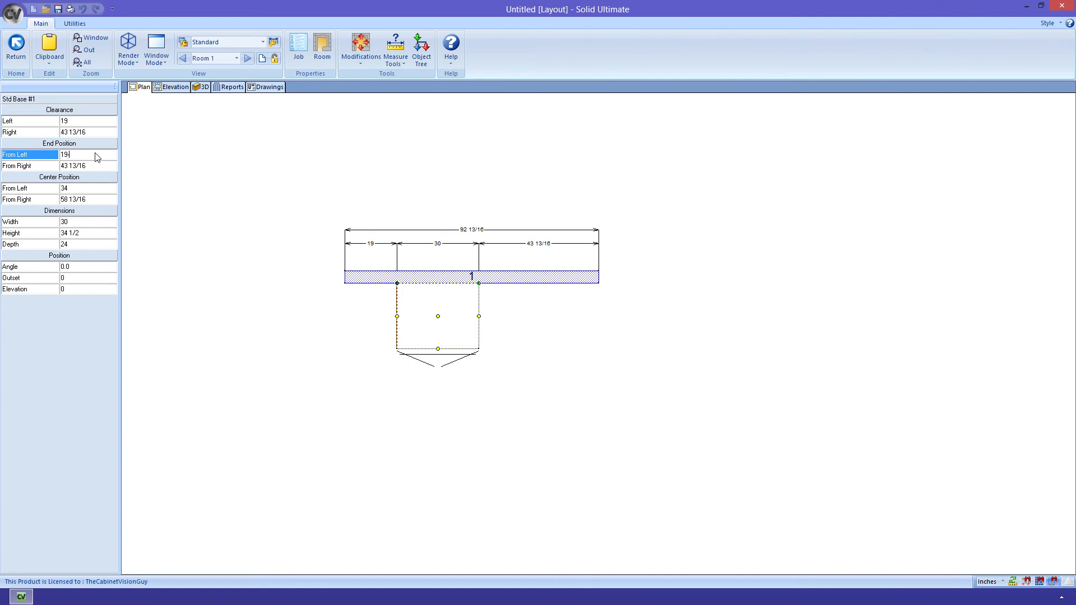
{"action": "type", "text": "-8"}
{"action": "key", "text": "Return"}
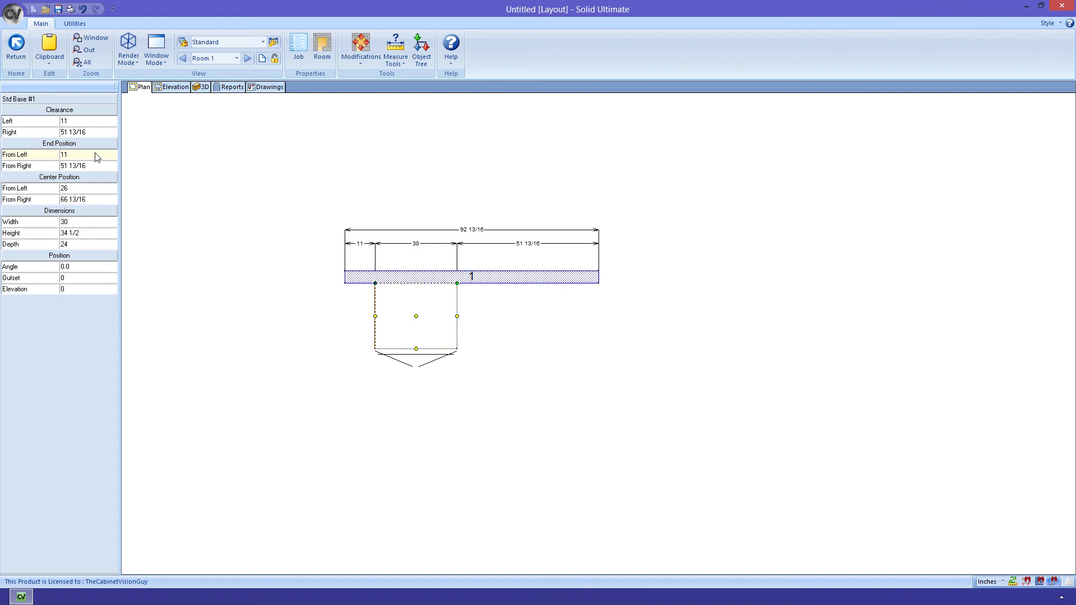
Set the base cabinet's end position from the left to 12-.0625 inches.
{"action": "left_click", "coordinate": [95, 157]}
{"action": "type", "text": "1"}
{"action": "type", "text": "2-.0625"}
{"action": "key", "text": "Return"}
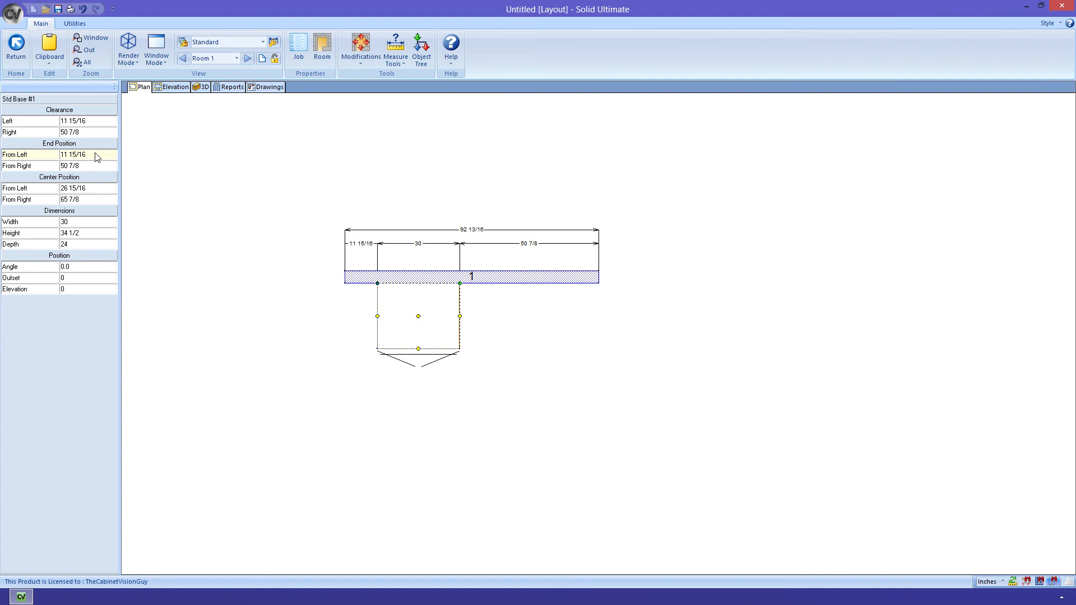
Set the base cabinet's end position from the left to 19-5 3/16 inches.
{"action": "left_click", "coordinate": [97, 157]}
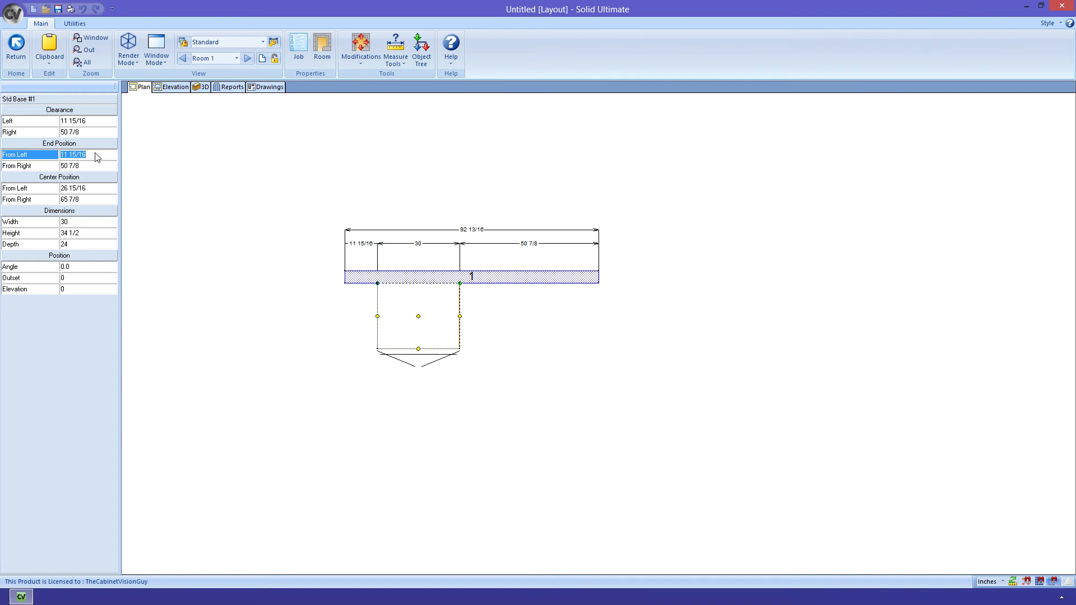
{"action": "type", "text": "19"}
{"action": "type", "text": "-5"}
{"action": "type", "text": " 3"}
{"action": "type", "text": "/16"}
{"action": "key", "text": "Return"}
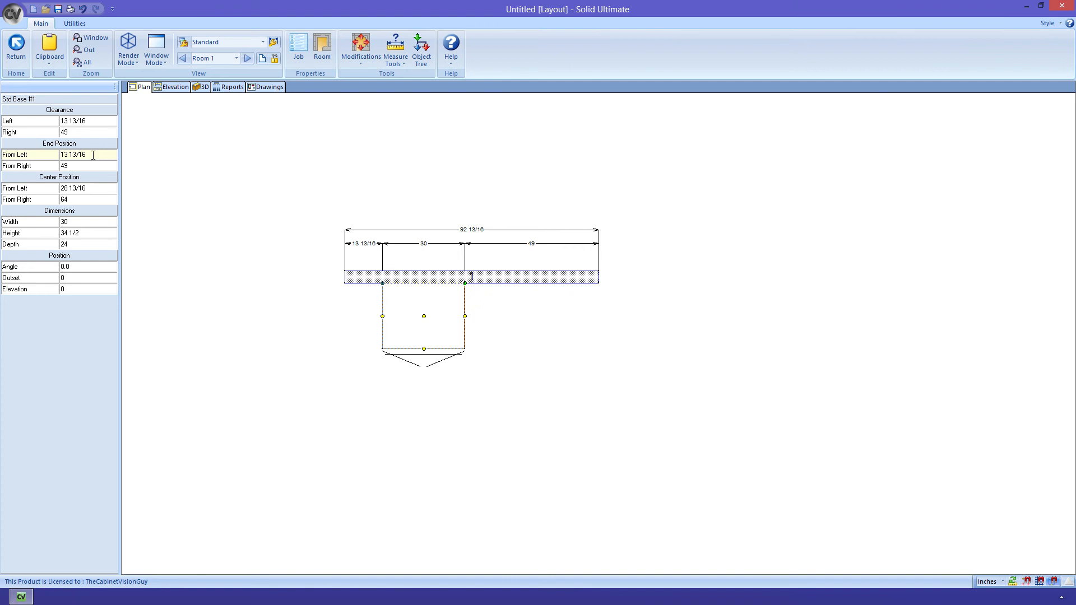
Set the base cabinet's end position from the left with the expression sqrt(144)+3.14^2.
{"action": "left_click", "coordinate": [93, 155]}
{"action": "type", "text": "sqrt"}
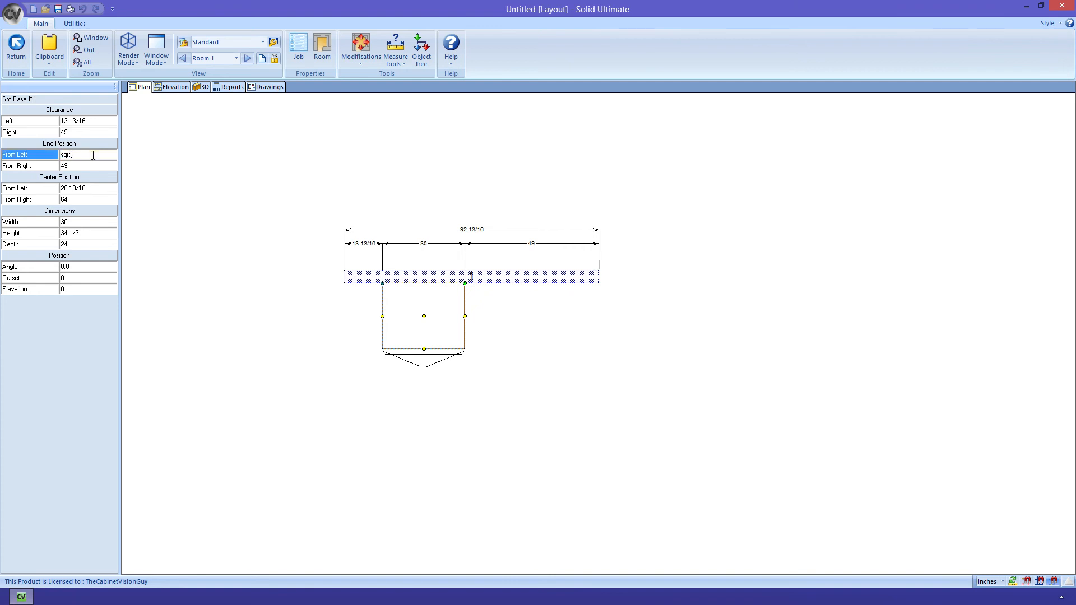
{"action": "type", "text": "(144)+3.14^2"}
{"action": "key", "text": "Return"}
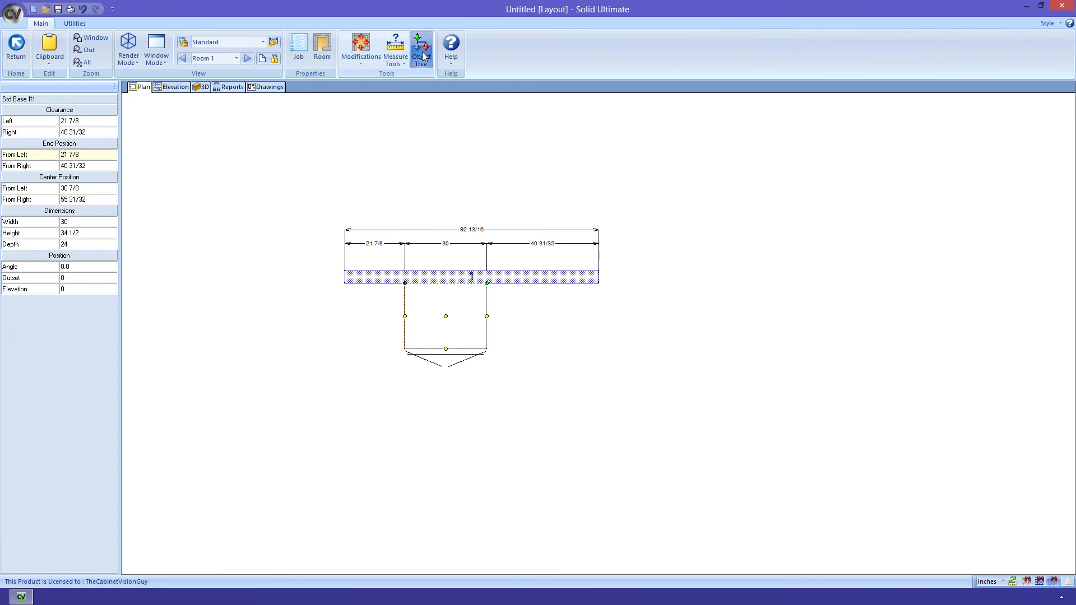
Look up the Functions and Operators topic under User Created Standards in the help's Tips, Tricks, & FAQ's section.
{"action": "left_click", "coordinate": [451, 48]}
{"action": "left_click", "coordinate": [462, 80]}
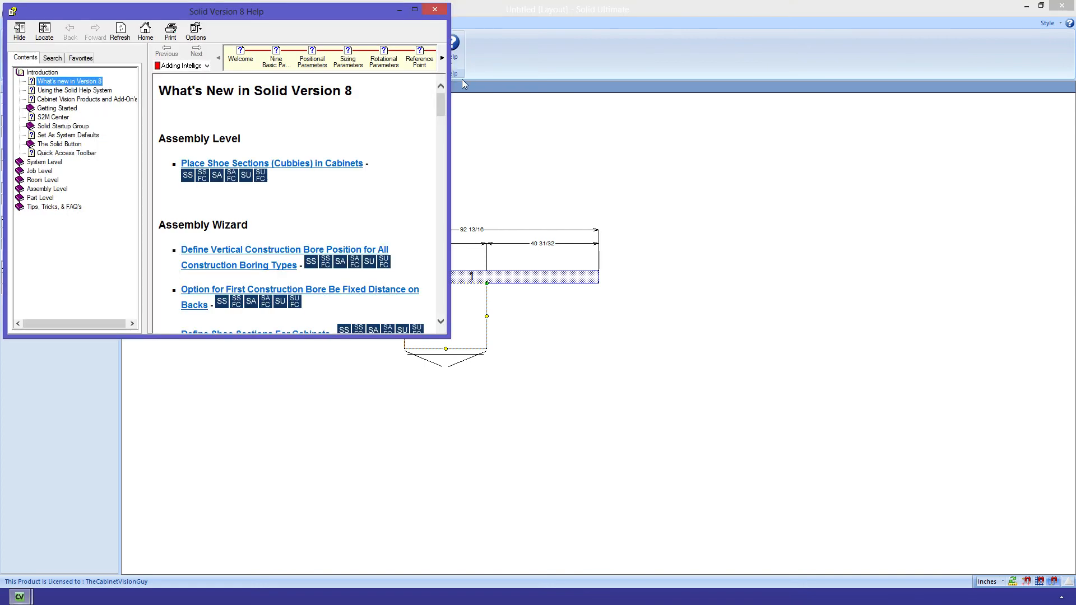
{"action": "left_click", "coordinate": [46, 208]}
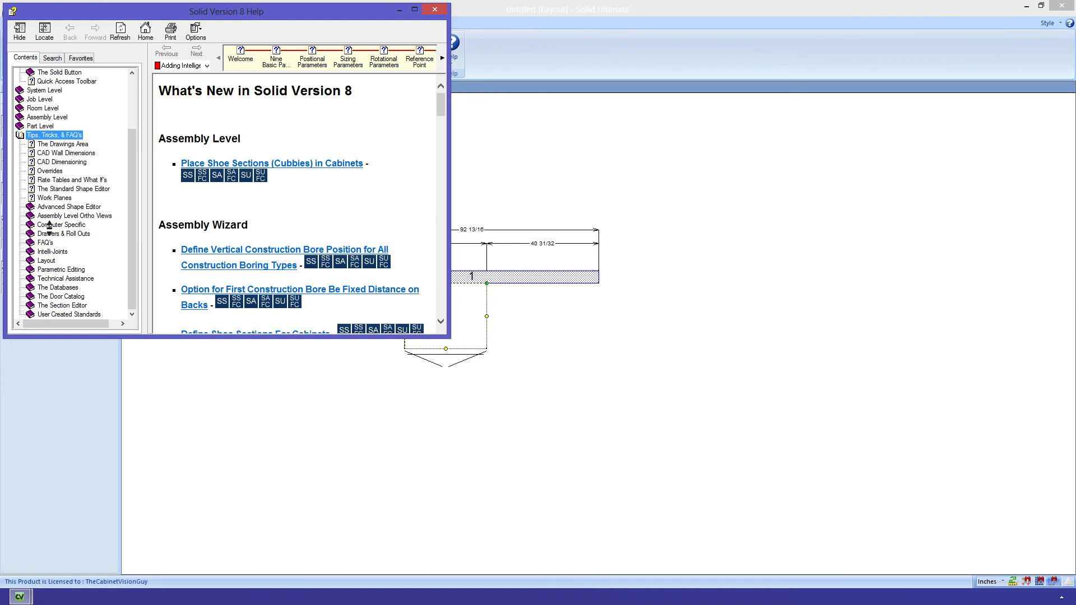
{"action": "left_click", "coordinate": [64, 310]}
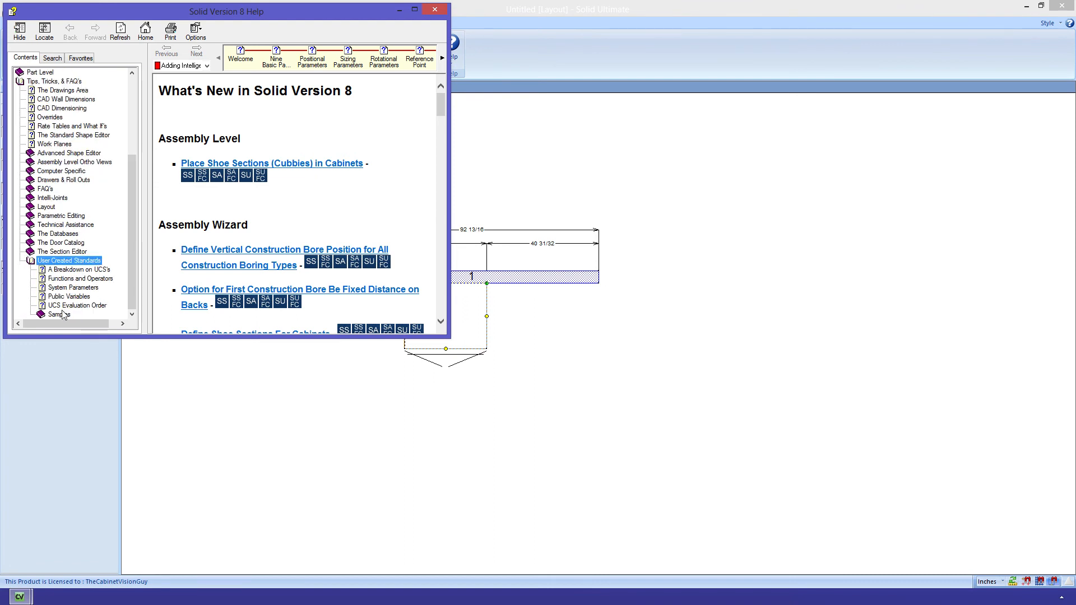
{"action": "left_click", "coordinate": [80, 278]}
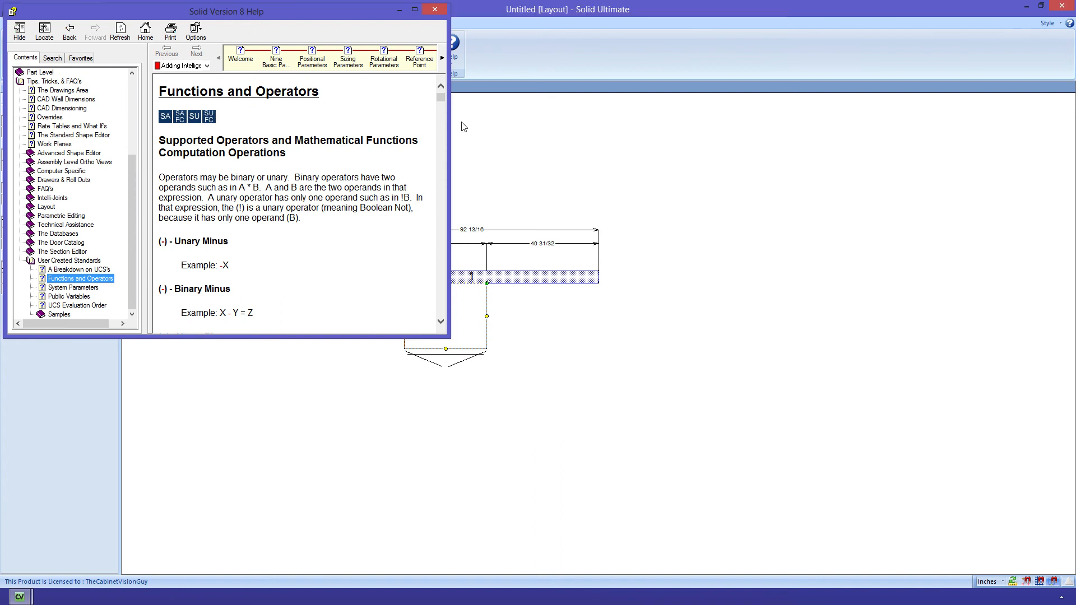
{"action": "left_click_drag", "start_coordinate": [440, 98], "coordinate": [424, 218]}
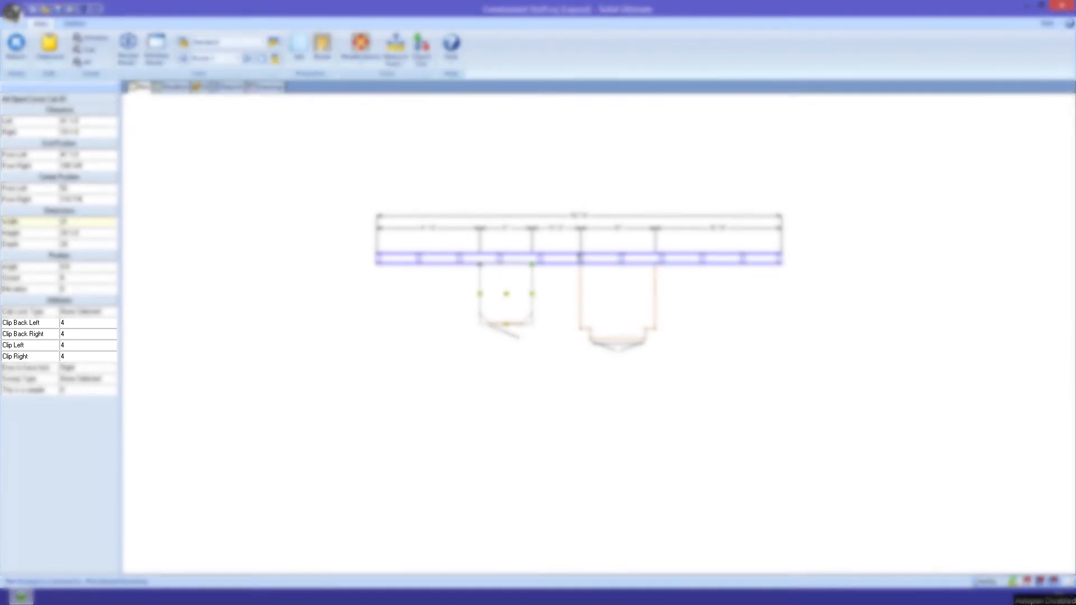
Set the clipped corner cabinet's Clip Back Left and Clip Back Right attributes to 8.
{"action": "left_click", "coordinate": [89, 323]}
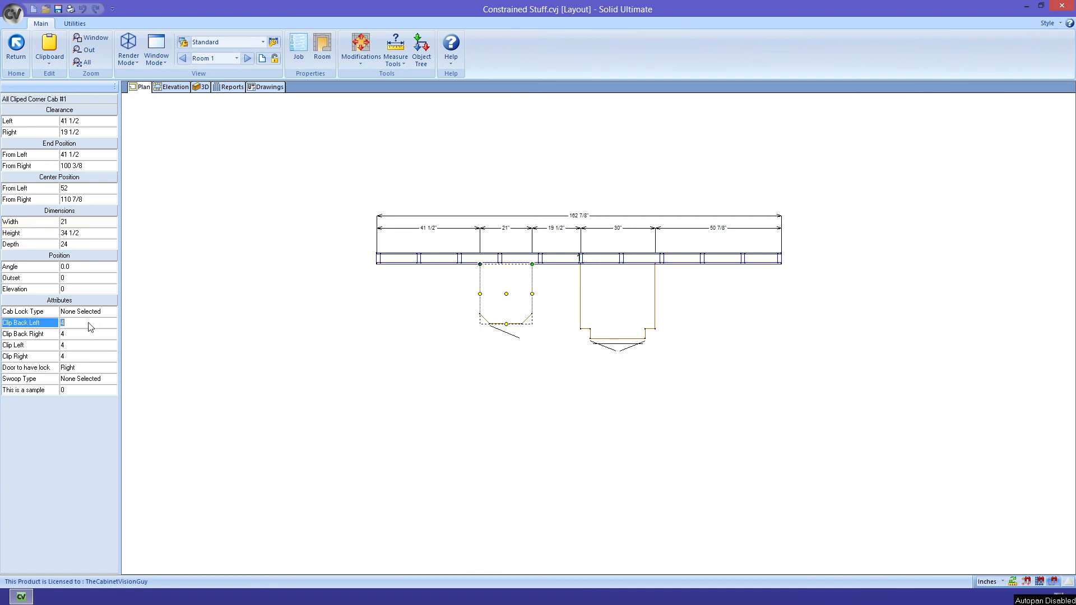
{"action": "key", "text": "Return"}
{"action": "left_click", "coordinate": [82, 336]}
{"action": "type", "text": "8"}
{"action": "key", "text": "Return"}
Set the clipped corner cabinet's Clip Left to 6 and Clip Right to 7.
{"action": "left_click", "coordinate": [74, 346]}
{"action": "type", "text": "6"}
{"action": "key", "text": "Return"}
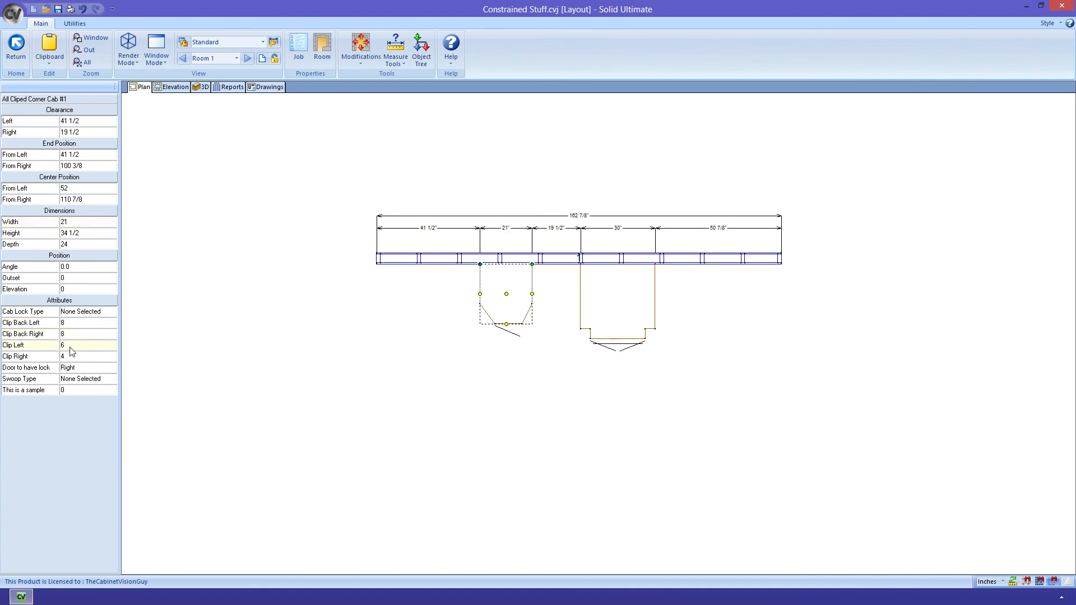
{"action": "left_click", "coordinate": [75, 357]}
{"action": "type", "text": "7"}
{"action": "key", "text": "Return"}
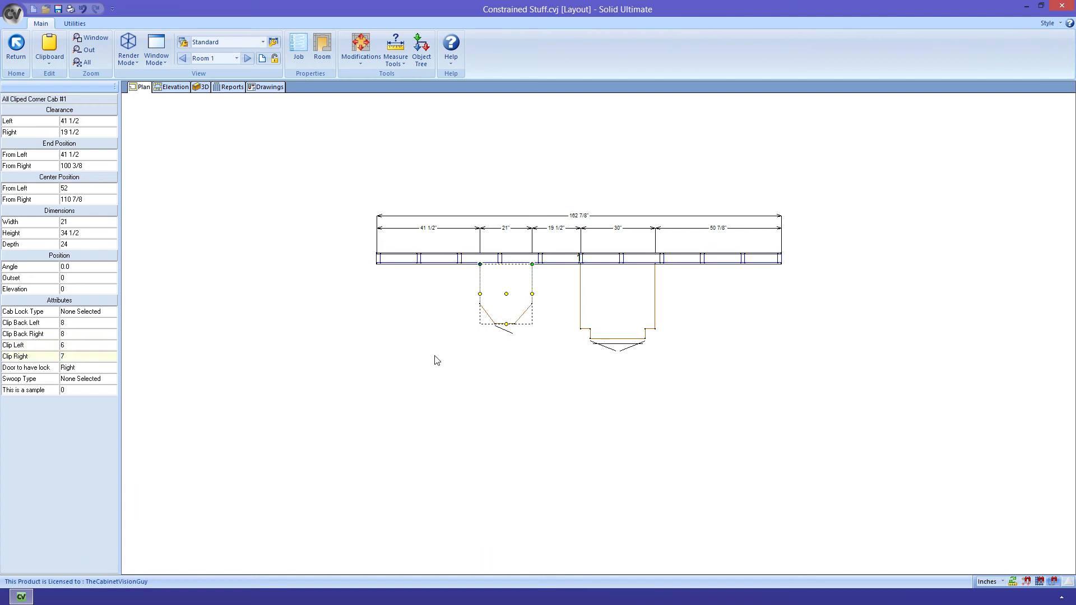
Set the notched corner cabinet's Notch Left and Notch Left Back attributes to 8.
{"action": "left_click", "coordinate": [602, 304]}
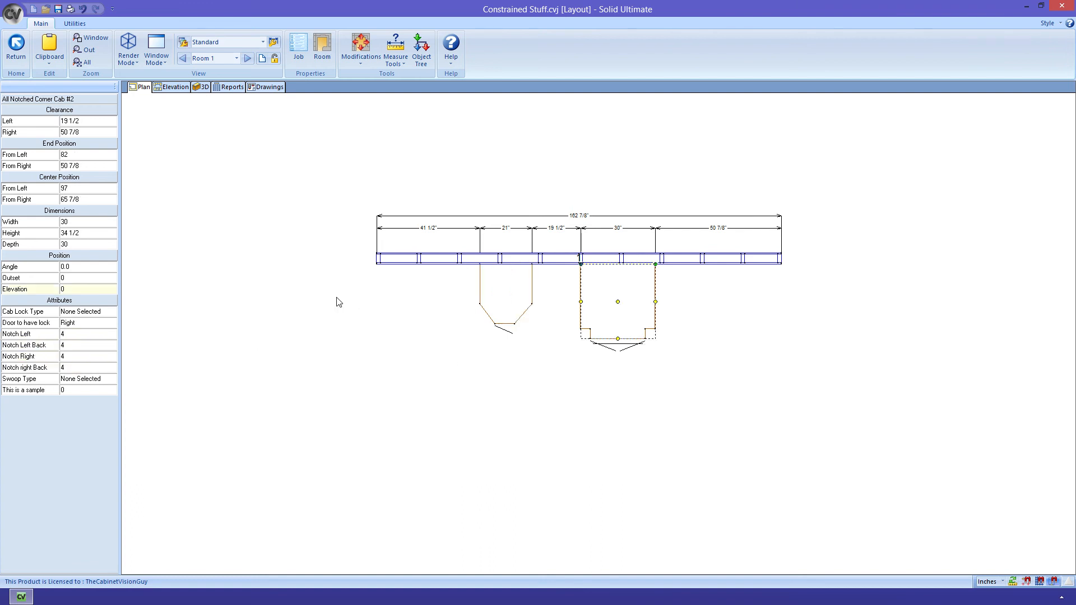
{"action": "left_click", "coordinate": [100, 336]}
{"action": "type", "text": "8"}
{"action": "key", "text": "Return"}
{"action": "left_click", "coordinate": [92, 346]}
{"action": "type", "text": "8"}
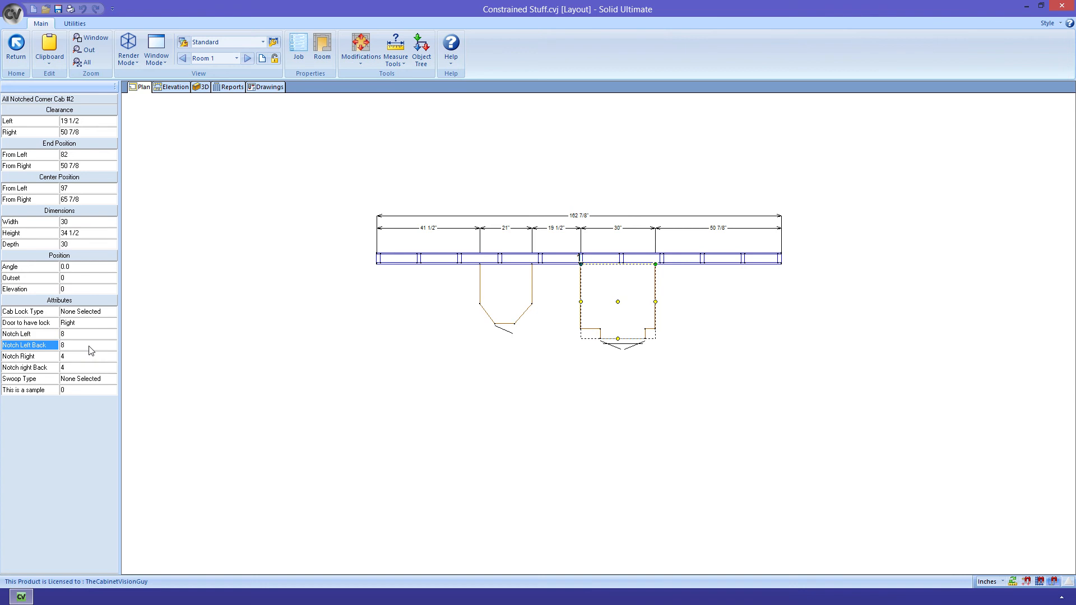
{"action": "key", "text": "Return"}
Set the notched corner cabinet's Notch Right to 6 and Notch right Back to 3.
{"action": "left_click", "coordinate": [84, 359]}
{"action": "type", "text": "6"}
{"action": "key", "text": "Return"}
{"action": "left_click", "coordinate": [76, 369]}
{"action": "type", "text": "3"}
{"action": "key", "text": "Return"}
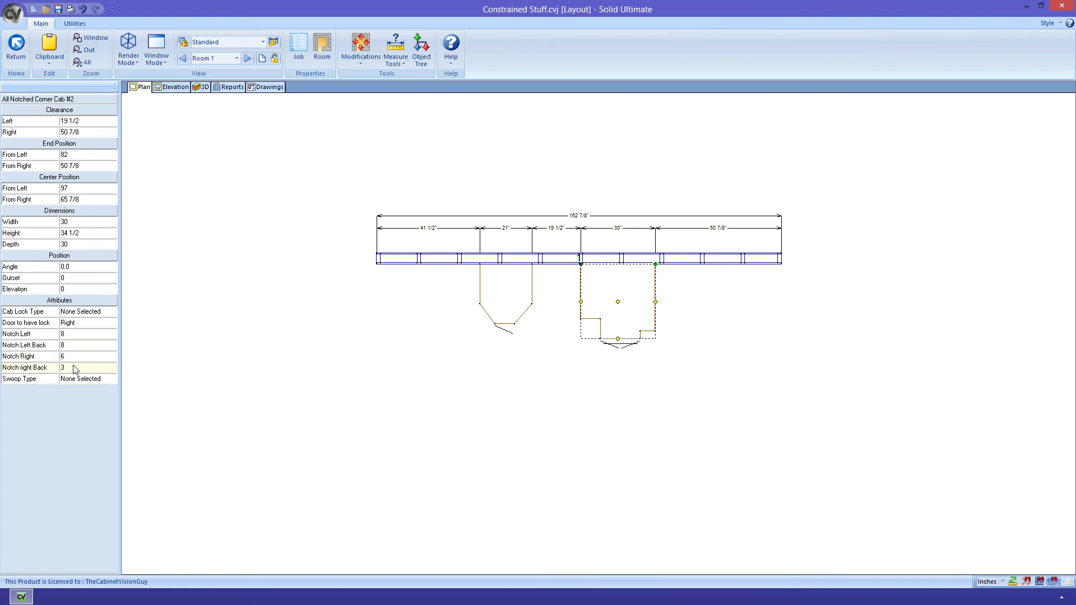
Open the notched cabinet's shape for editing and inspect the Clip_RL constraint on the left notch's horizontal edge without changing it.
{"action": "right_click", "coordinate": [604, 304]}
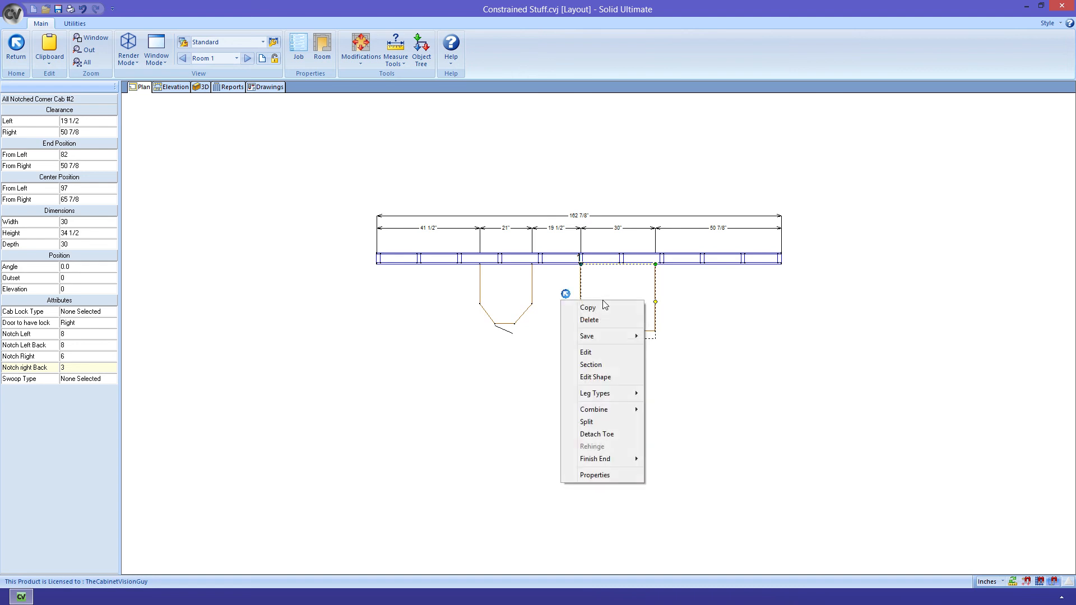
{"action": "left_click", "coordinate": [596, 353]}
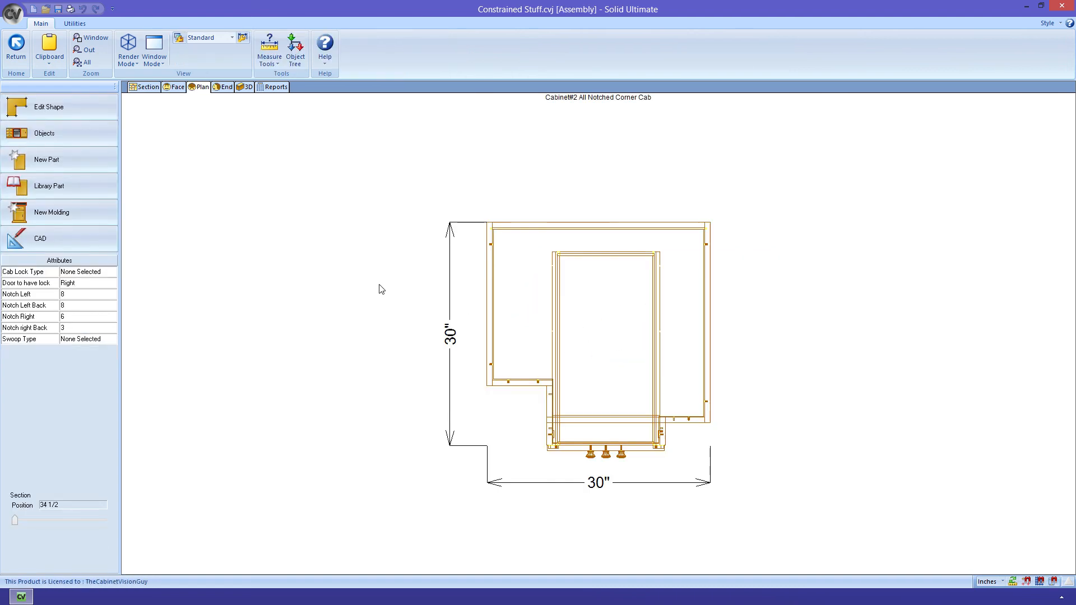
{"action": "left_click", "coordinate": [107, 115]}
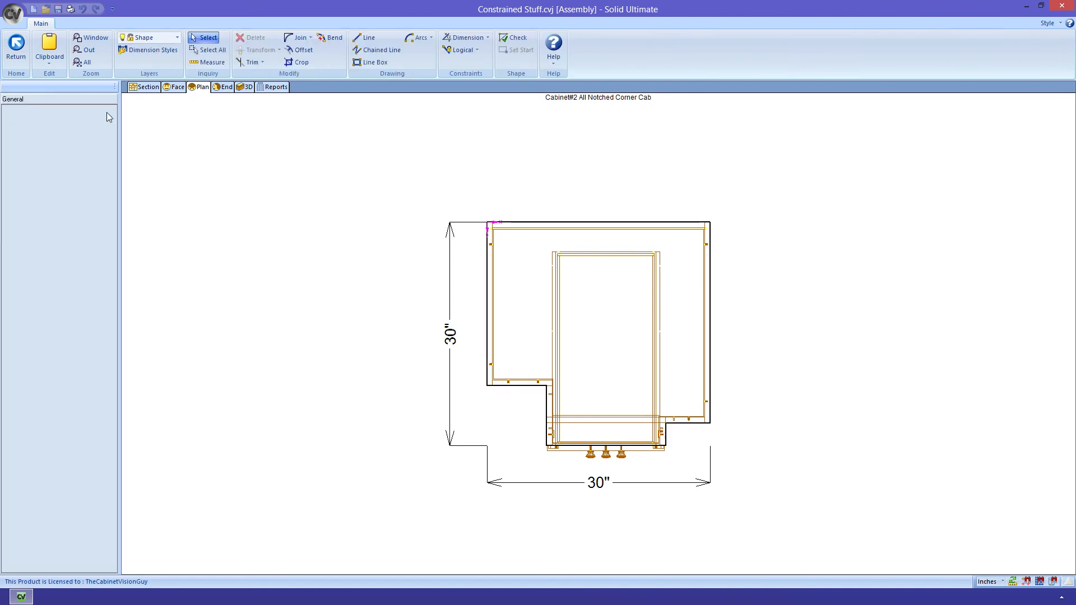
{"action": "left_click", "coordinate": [517, 384]}
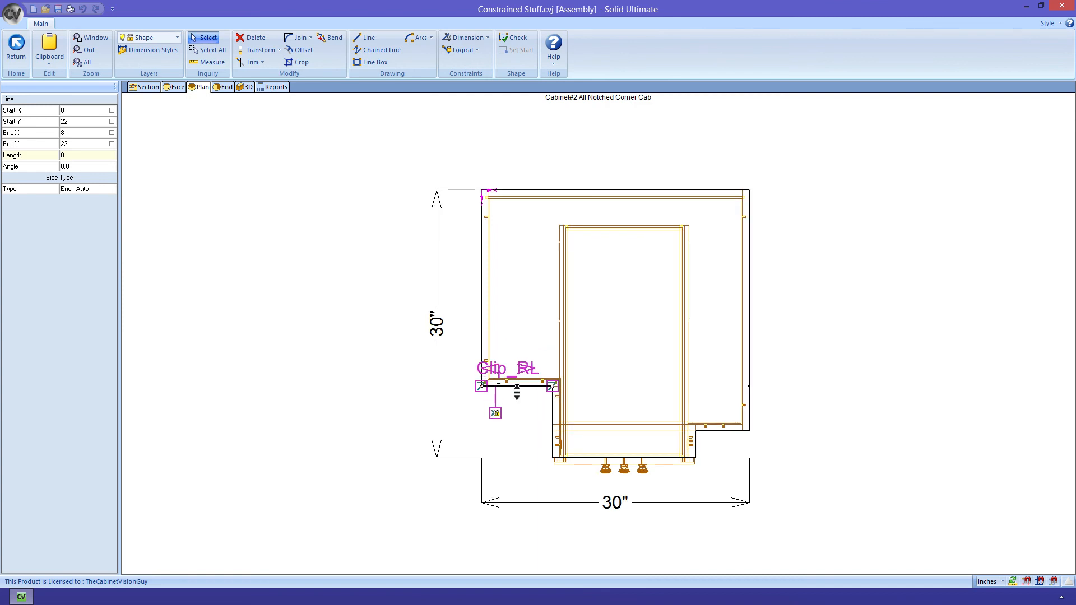
{"action": "scroll", "coordinate": [517, 388], "scroll_direction": "up", "scroll_amount": 3}
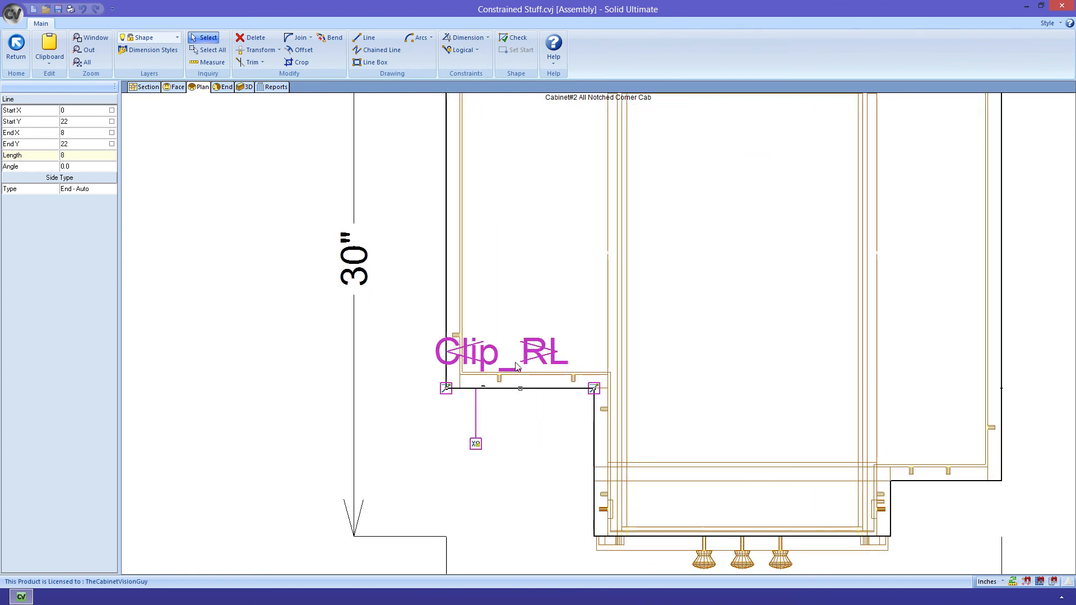
{"action": "left_click", "coordinate": [517, 365]}
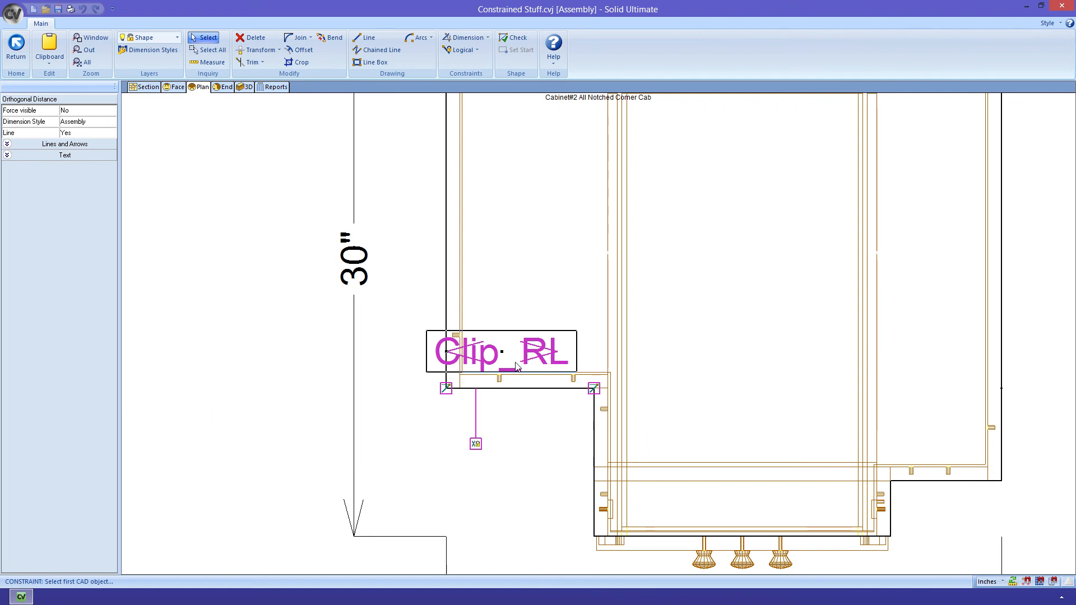
{"action": "double_click", "coordinate": [516, 366]}
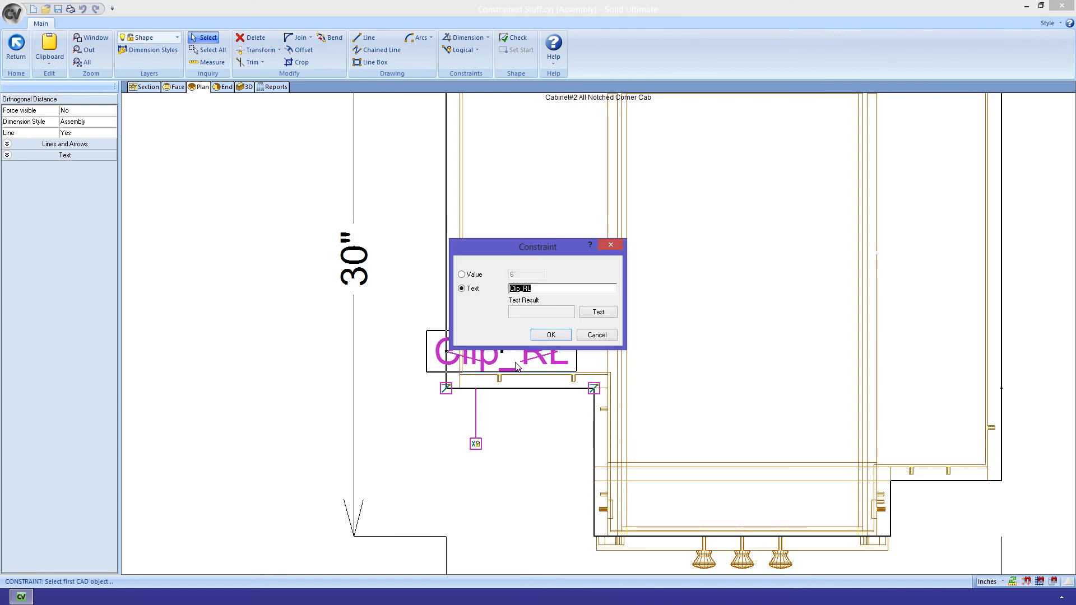
{"action": "left_click", "coordinate": [592, 337]}
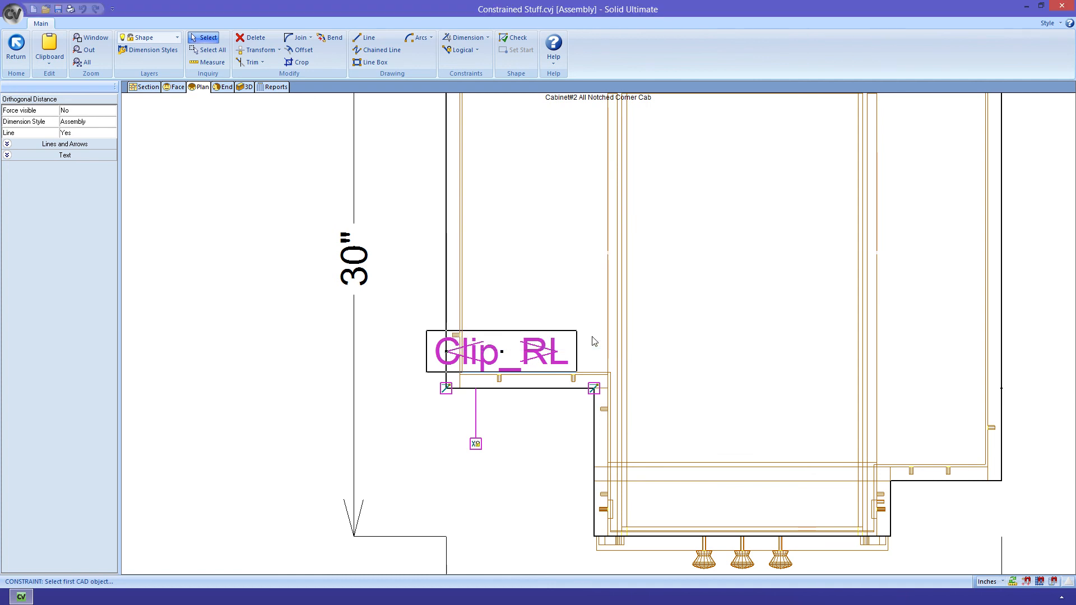
Examine the constraints on the depth edges of the notched cabinet's right and left notches.
{"action": "left_click", "coordinate": [1002, 358]}
{"action": "left_click", "coordinate": [891, 507]}
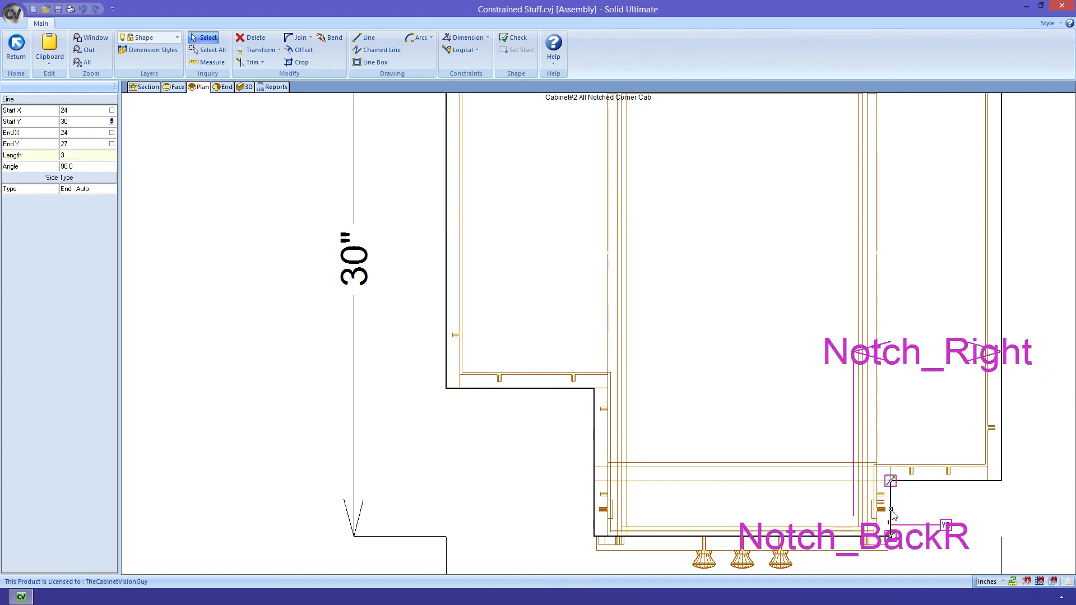
{"action": "left_click", "coordinate": [595, 461]}
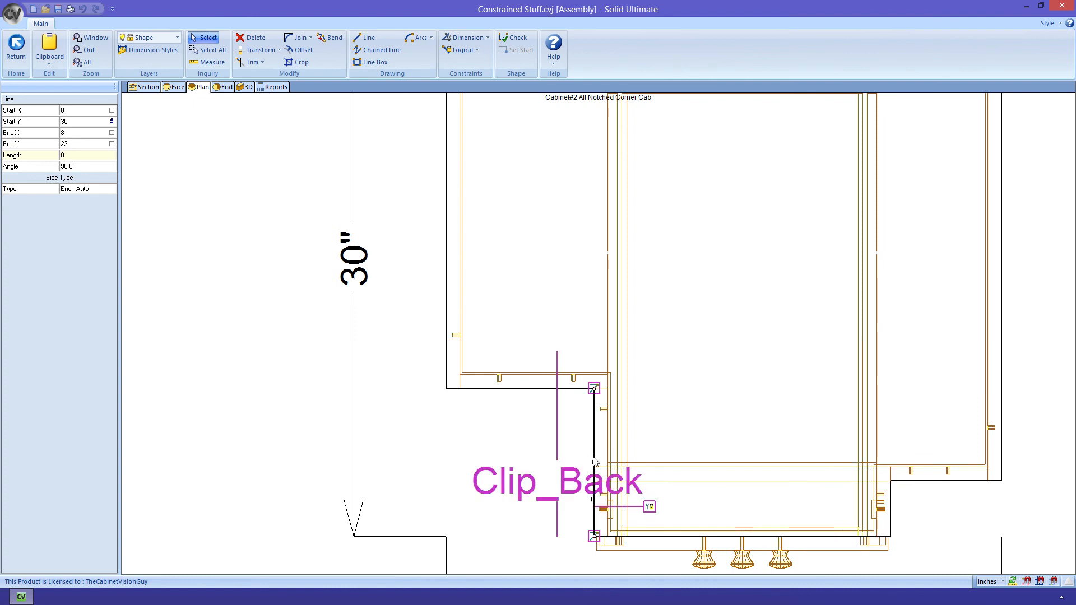
Review the clip and notch parameters in the notched cabinet's object tree, and return to the room layout.
{"action": "left_click", "coordinate": [24, 52]}
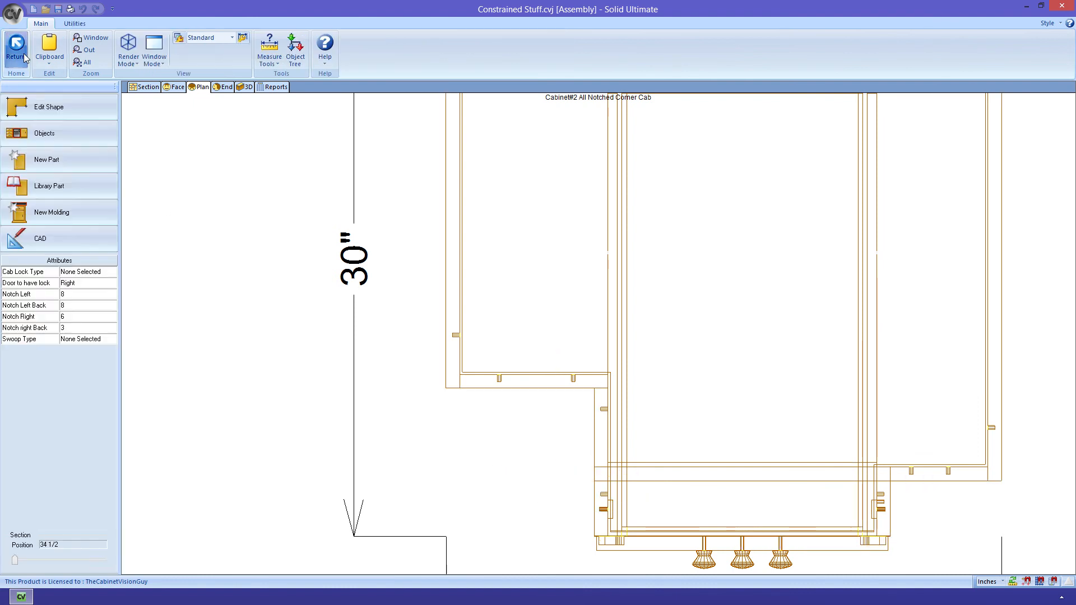
{"action": "left_click", "coordinate": [296, 54]}
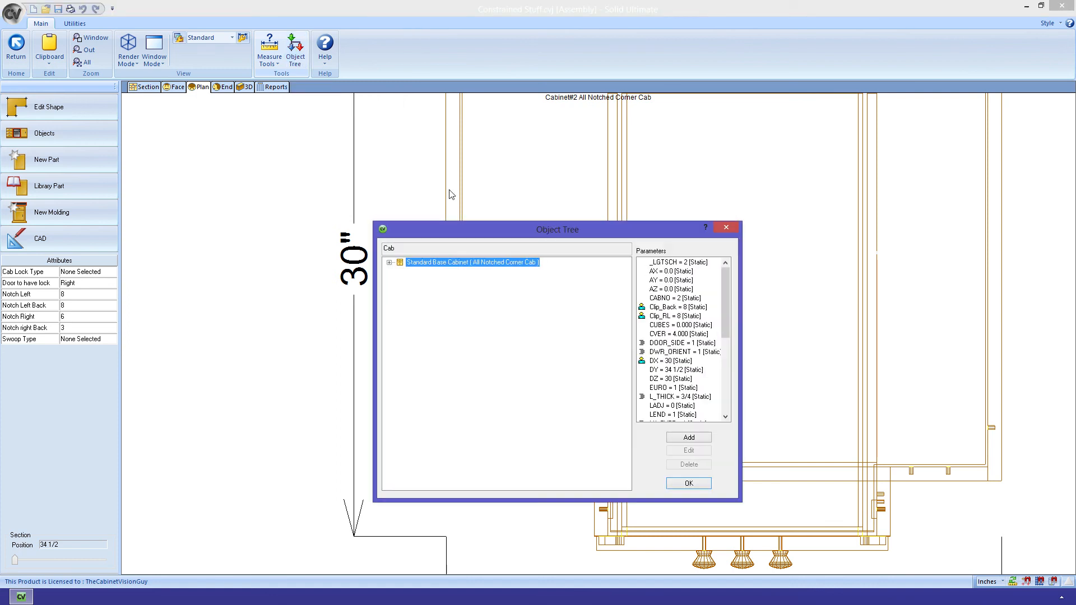
{"action": "left_click", "coordinate": [664, 307]}
{"action": "left_click", "coordinate": [675, 315]}
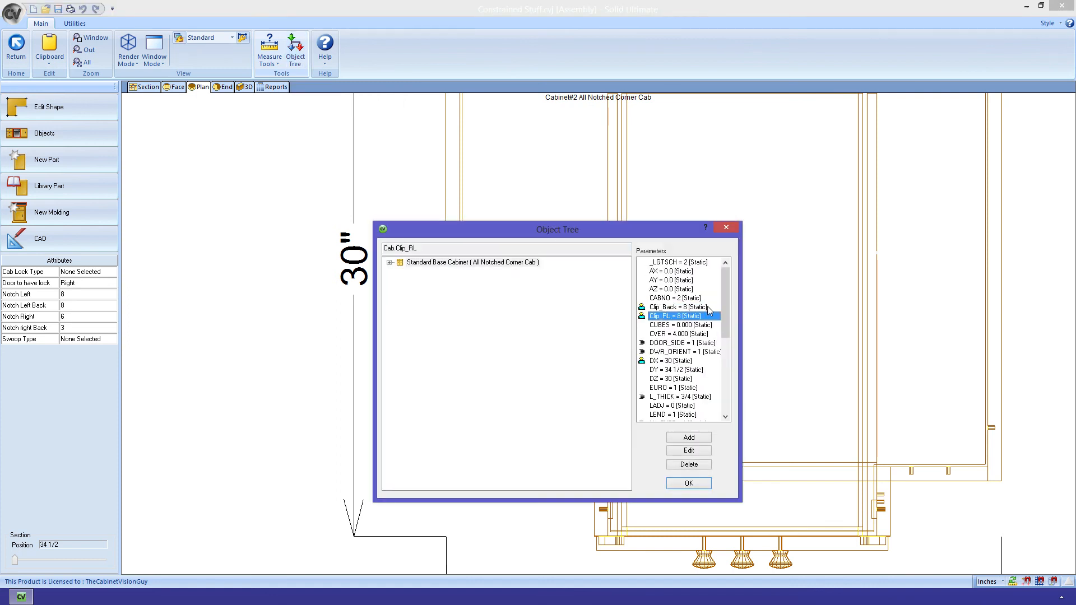
{"action": "left_click_drag", "start_coordinate": [721, 307], "coordinate": [722, 346]}
{"action": "left_click", "coordinate": [685, 352]}
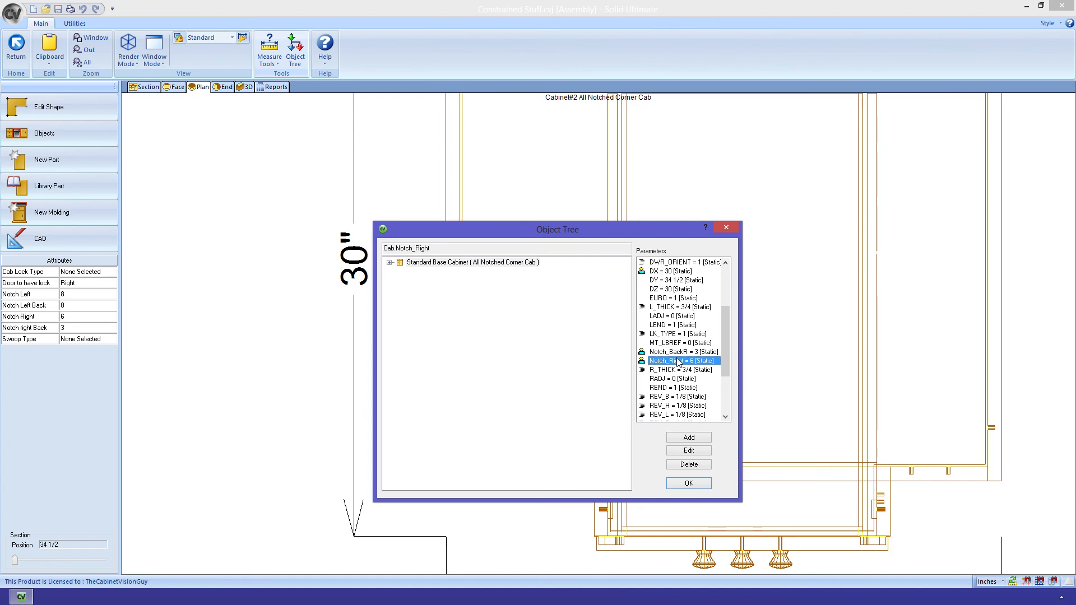
{"action": "left_click", "coordinate": [689, 483]}
{"action": "left_click", "coordinate": [17, 56]}
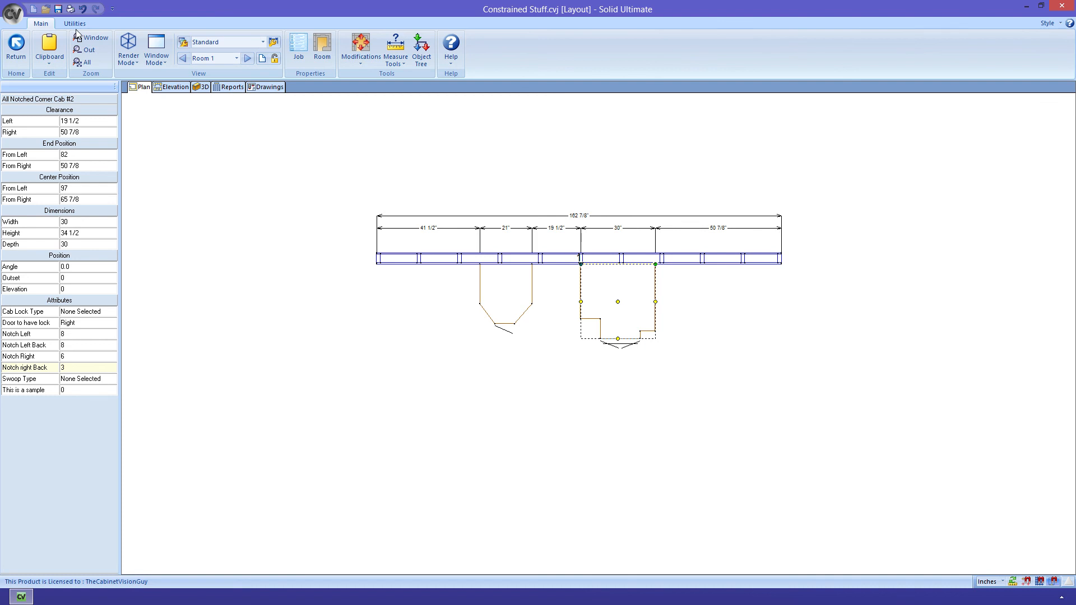
Create a new user created standard, keeping the default name and the Add (Link) A Part type for 45 Corner Hinge.
{"action": "left_click", "coordinate": [74, 24]}
{"action": "left_click", "coordinate": [53, 50]}
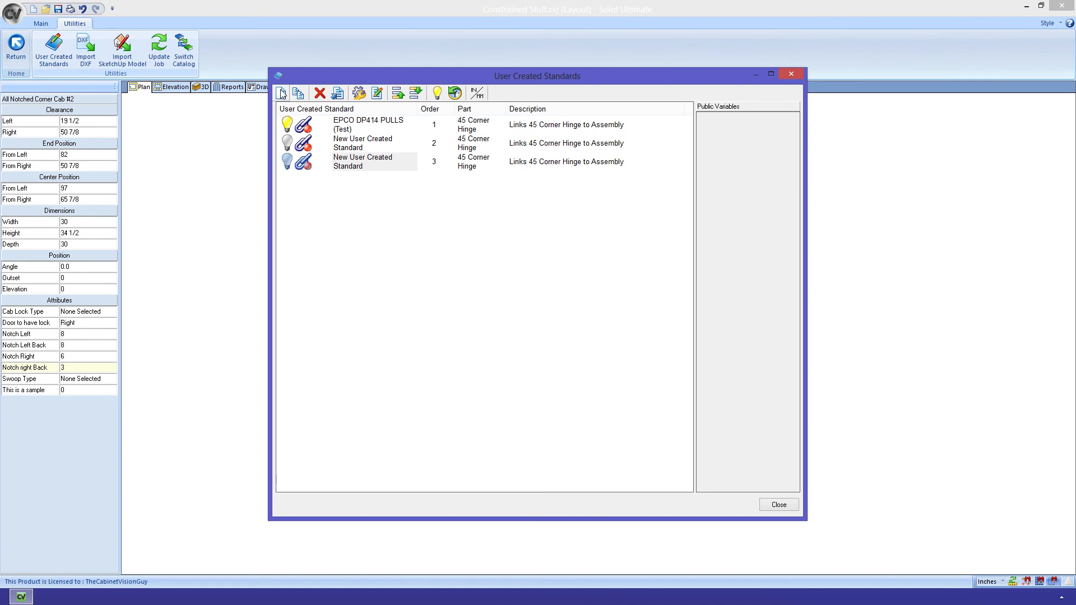
{"action": "left_click", "coordinate": [281, 93]}
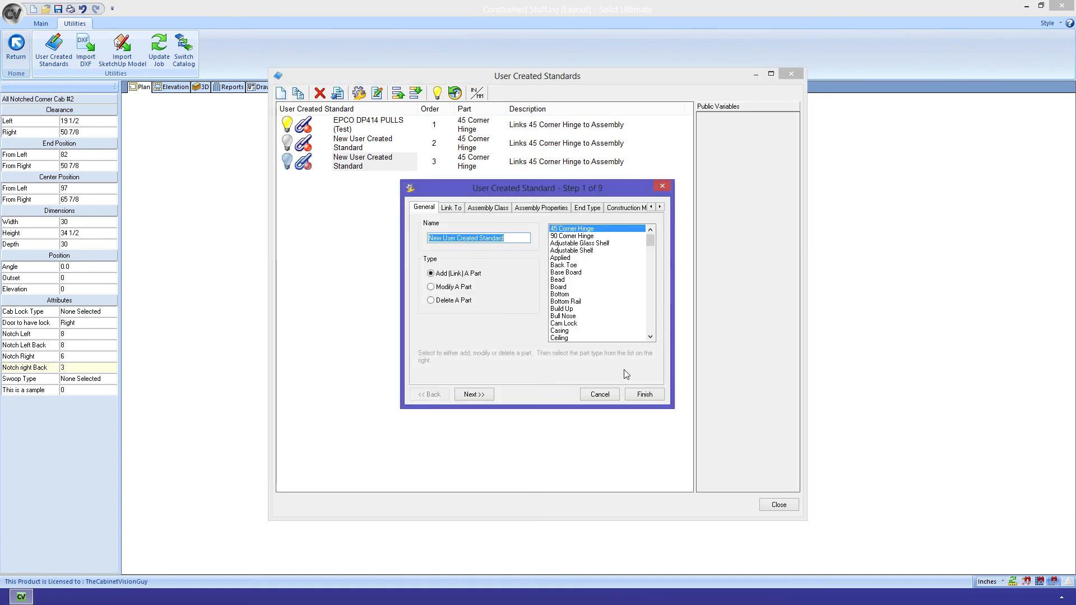
{"action": "left_click", "coordinate": [644, 394]}
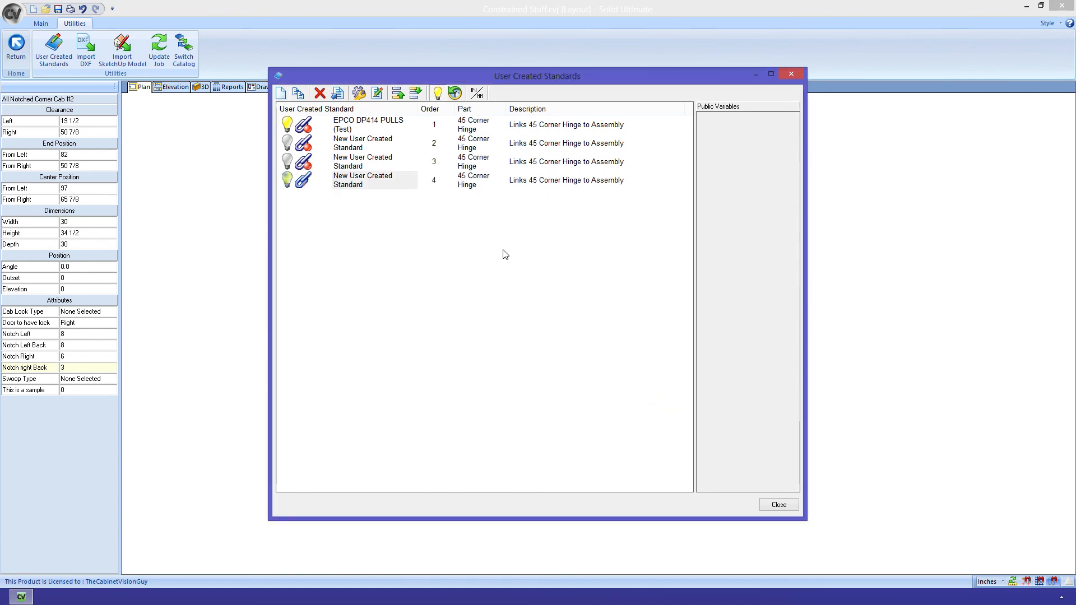
Delete the hinge declaration and all HNG45 lines from the new standard's formula.
{"action": "left_click", "coordinate": [377, 94]}
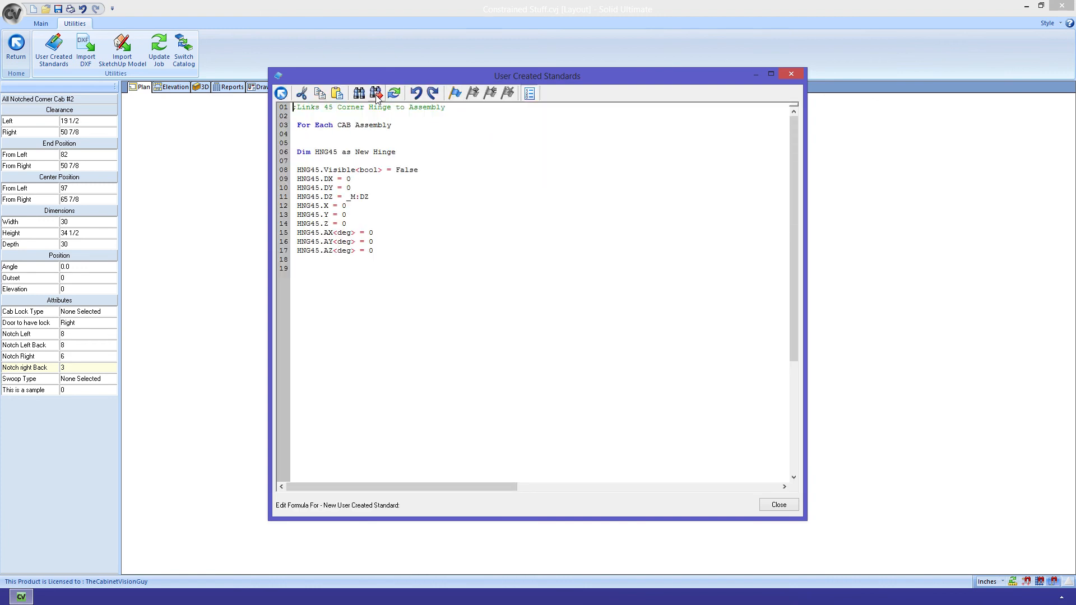
{"action": "left_click_drag", "start_coordinate": [295, 152], "coordinate": [381, 283]}
{"action": "key", "text": "Delete"}
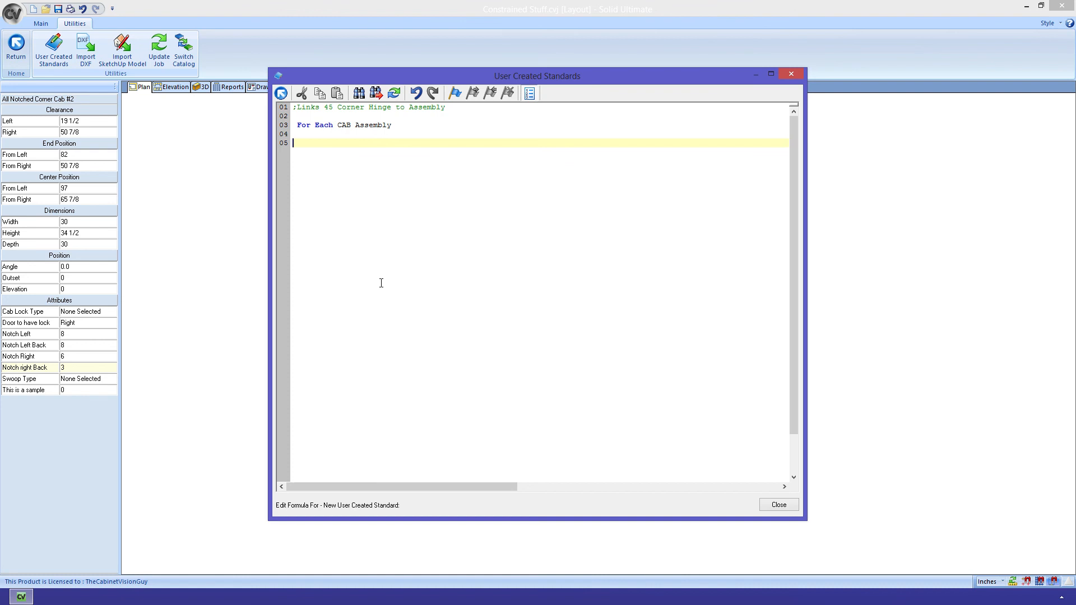
Define the sample attribute in the formula with the lines _sample<meas> = 0, _sample<style> = 1 and _sample<desc> = 'Sample'.
{"action": "type", "text": "_sample"}
{"action": "type", "text": "<meas> ="}
{"action": "type", "text": "0"}
{"action": "key", "text": "Return"}
{"action": "type", "text": "_sample"}
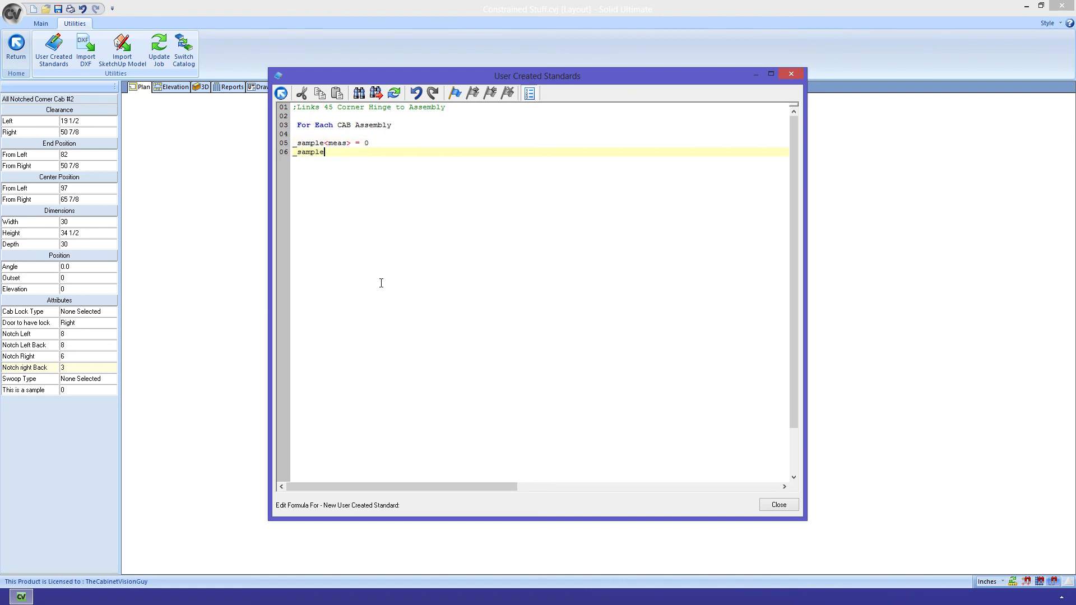
{"action": "type", "text": "<style>"}
{"action": "type", "text": "= 1"}
{"action": "key", "text": "Return"}
{"action": "type", "text": "_sample"}
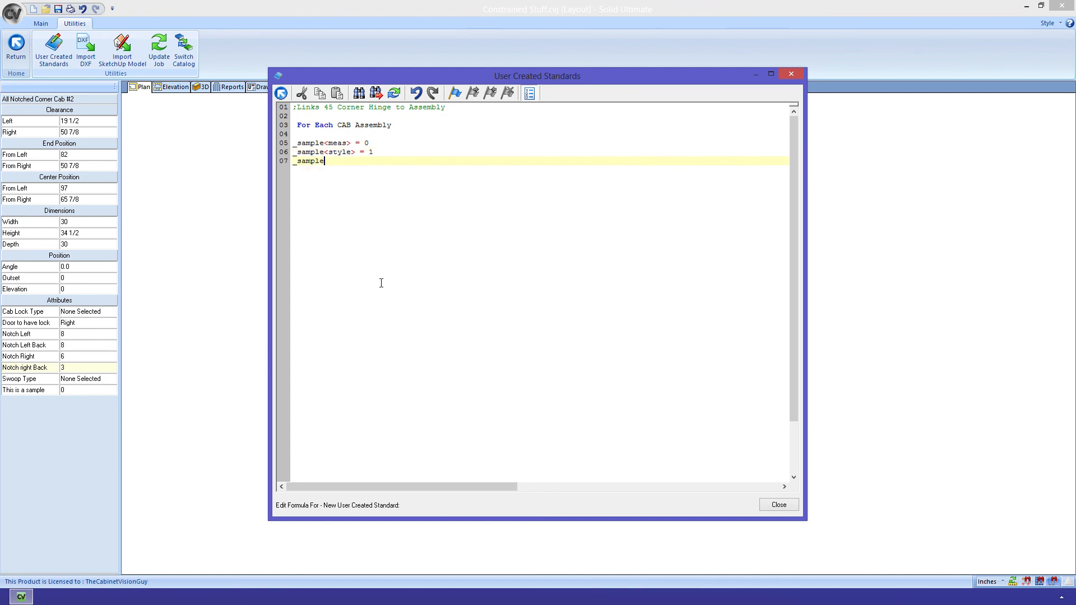
{"action": "type", "text": "<desc>"}
{"action": "type", "text": "'Sample"}
Enclose the _sample<meas> = 0 line between "if _sample == null then" and "end if", and close the formula saving the changes.
{"action": "key", "text": "Up"}
{"action": "key", "text": "Up"}
{"action": "key", "text": "Up"}
{"action": "key", "text": "Return"}
{"action": "type", "text": "if _sample == null then"}
{"action": "key", "text": "Return"}
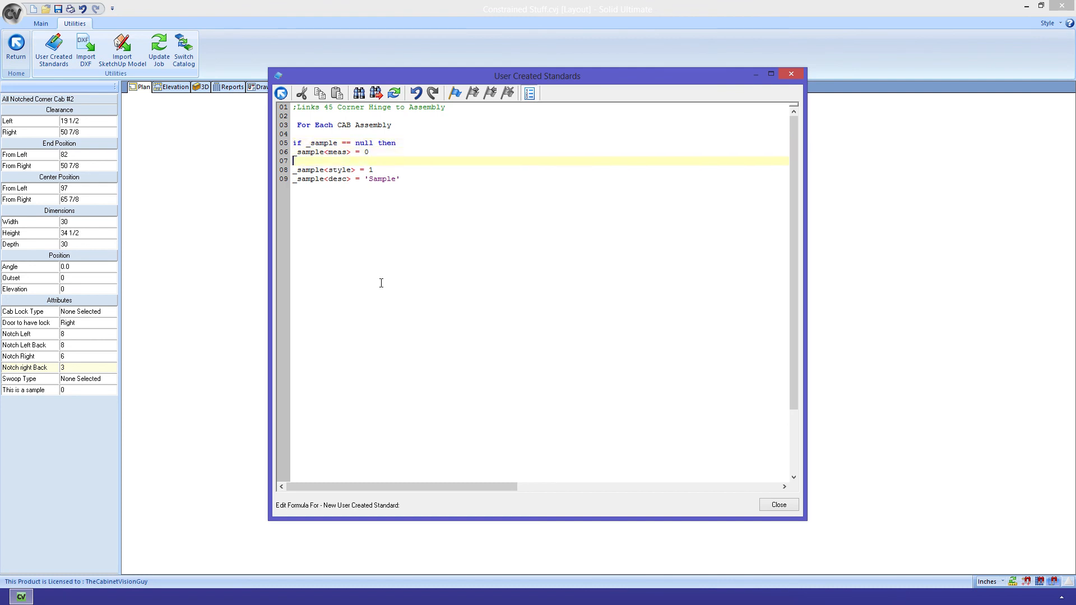
{"action": "type", "text": "end if"}
{"action": "left_click", "coordinate": [781, 505]}
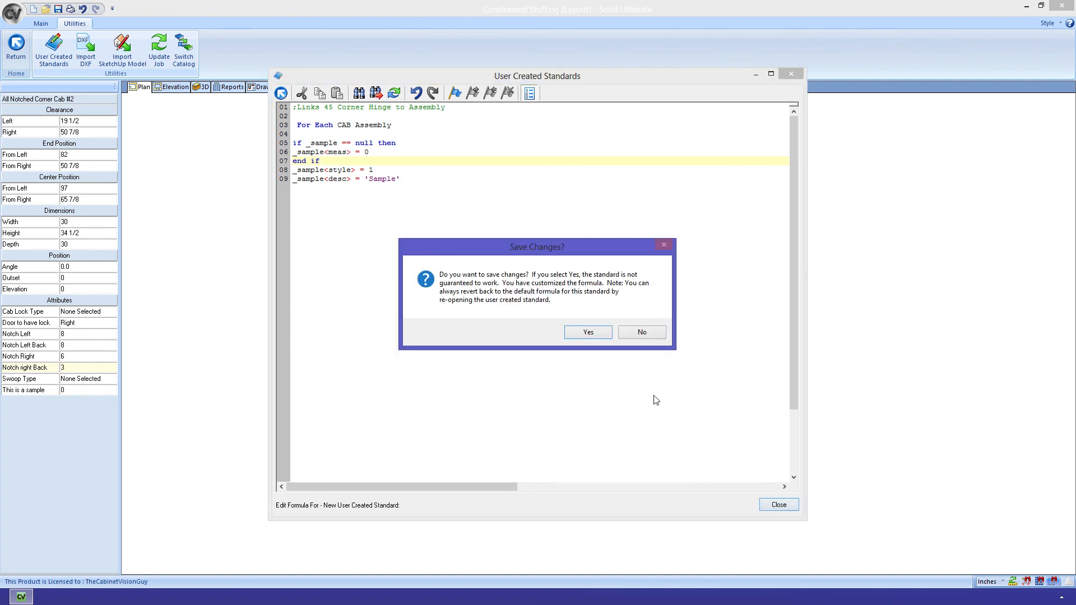
{"action": "left_click", "coordinate": [589, 332]}
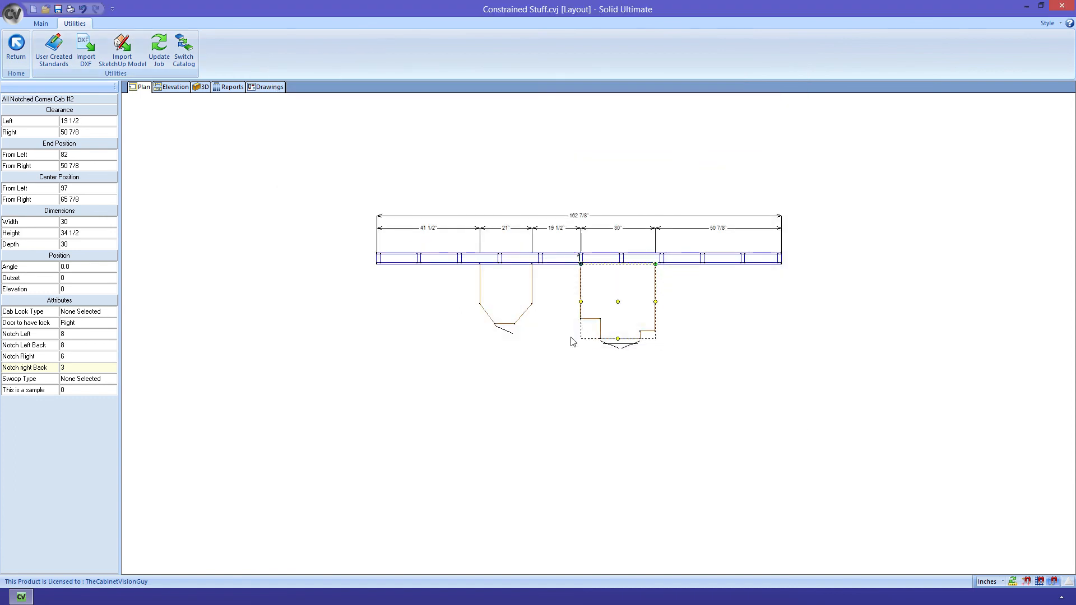
Set the notched corner cabinet's Sample attribute to 12.
{"action": "left_click", "coordinate": [103, 379]}
{"action": "type", "text": "12"}
{"action": "key", "text": "Return"}
Find the _sample parameter of the All Notched Corner Cab in the object tree and open it to examine its type, style and description.
{"action": "left_click", "coordinate": [41, 23]}
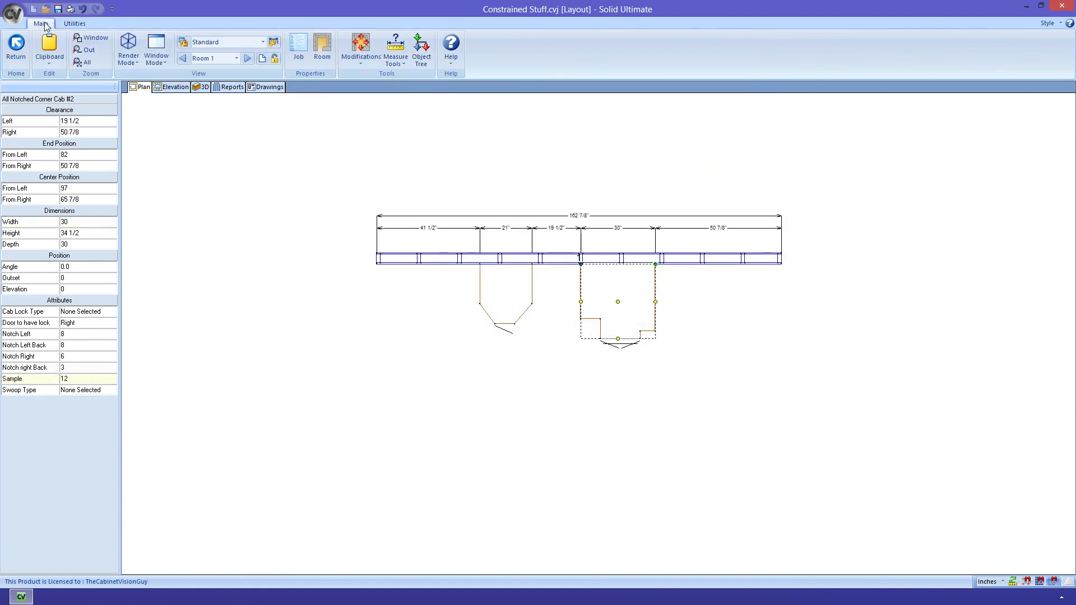
{"action": "left_click", "coordinate": [421, 49]}
{"action": "left_click", "coordinate": [389, 262]}
{"action": "left_click", "coordinate": [399, 272]}
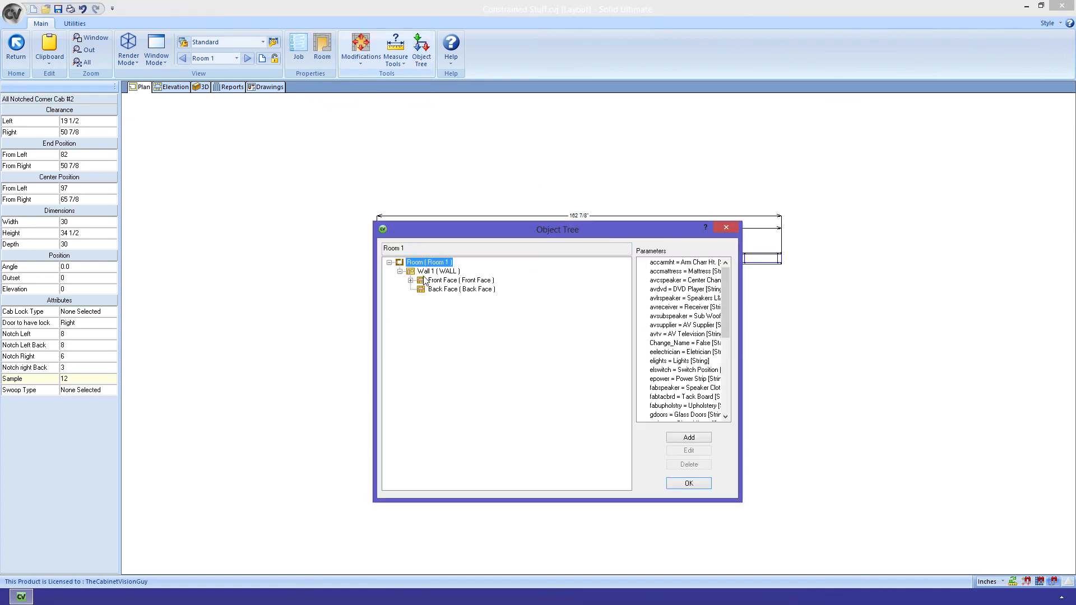
{"action": "left_click", "coordinate": [410, 280]}
{"action": "left_click", "coordinate": [421, 289]}
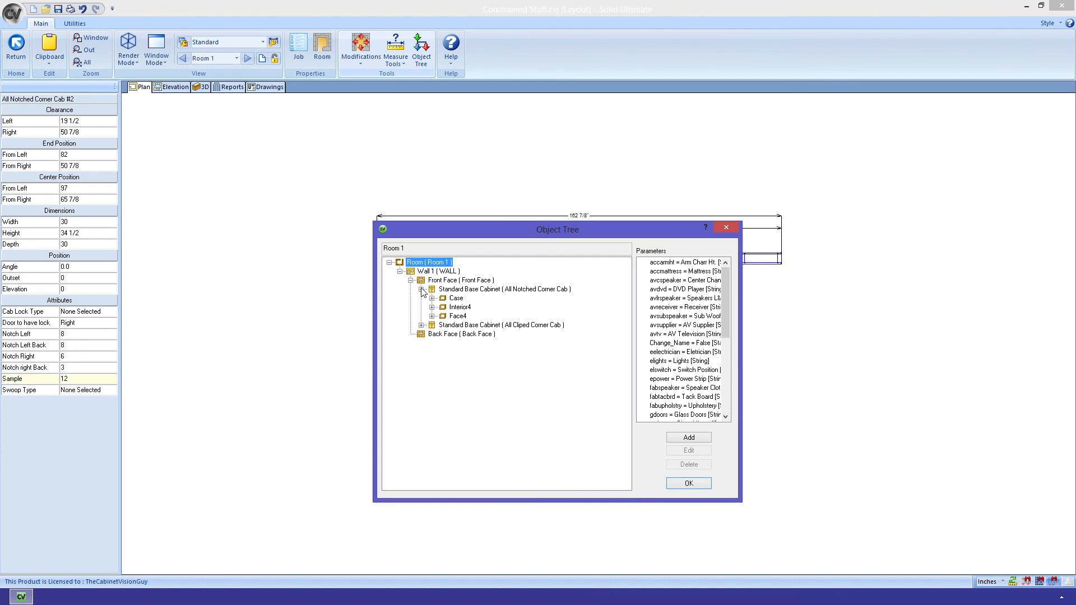
{"action": "left_click", "coordinate": [452, 291]}
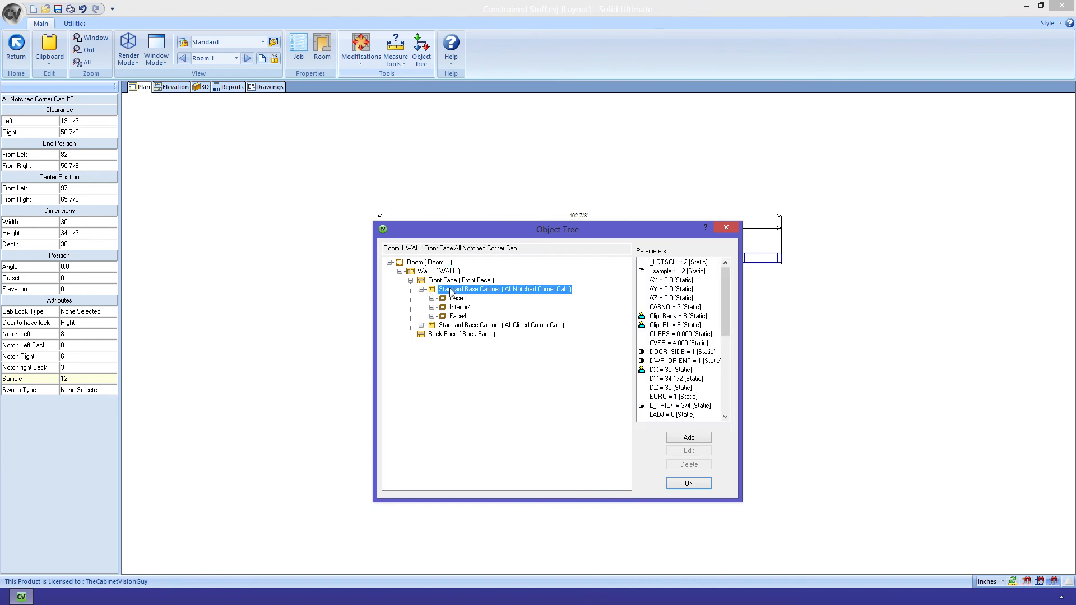
{"action": "left_click", "coordinate": [676, 272]}
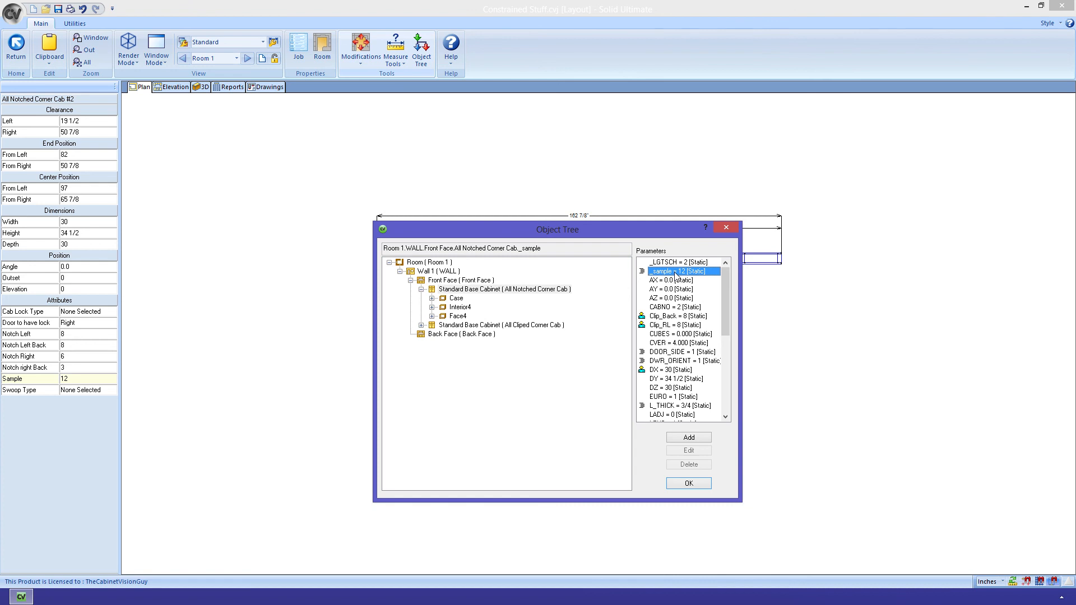
{"action": "double_click", "coordinate": [676, 272]}
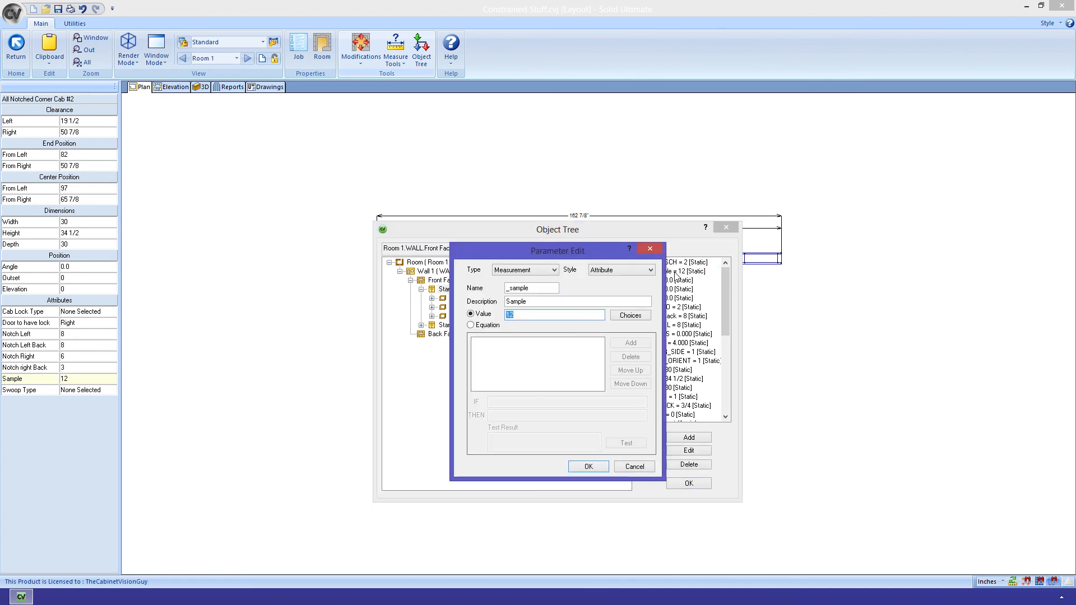